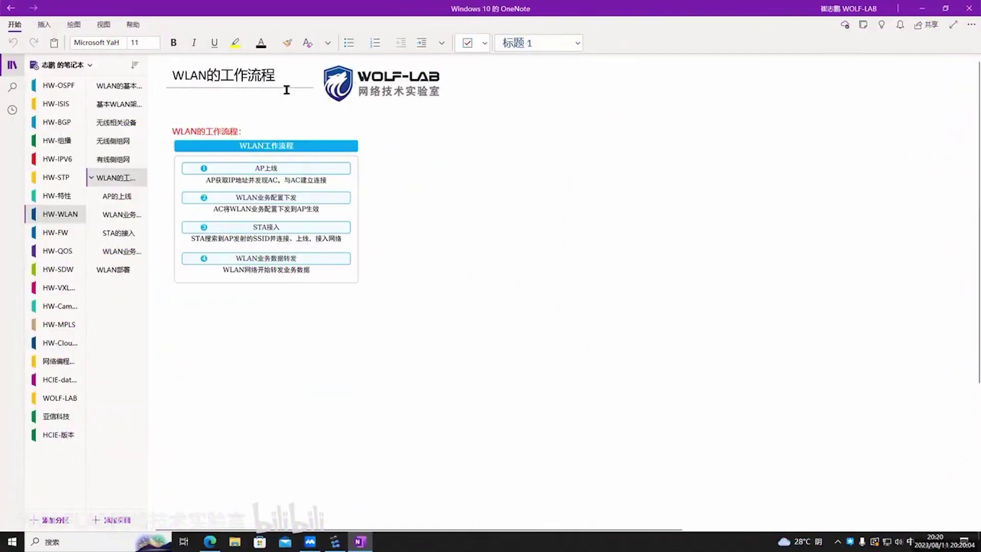
# Step: Tick off the AP上线 step and workflow steps 2, 3 and 4 in red ink
pyautogui.moveTo(277, 76); pyautogui.dragTo(160, 71)
pyautogui.click(275, 84)
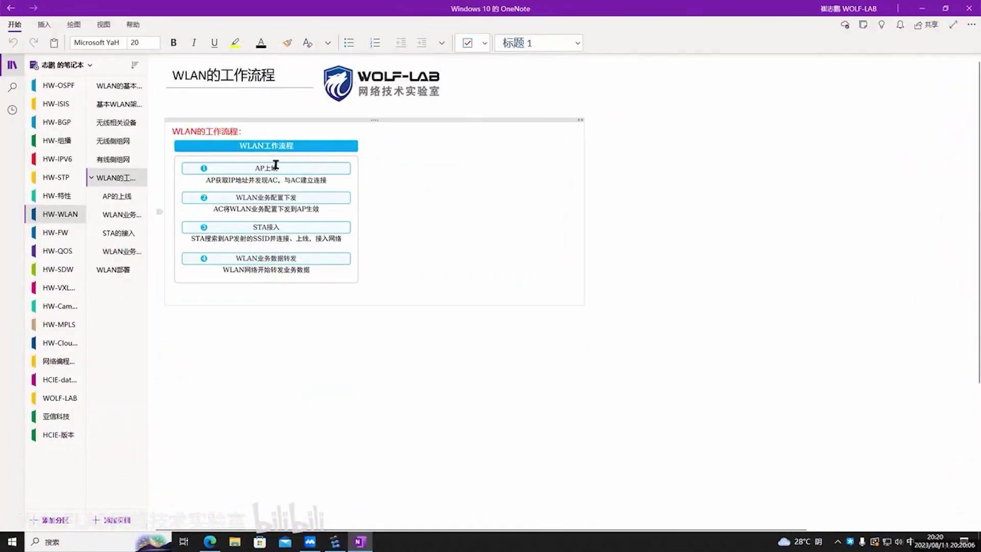
pyautogui.click(479, 34)
pyautogui.moveTo(356, 166); pyautogui.dragTo(374, 161)
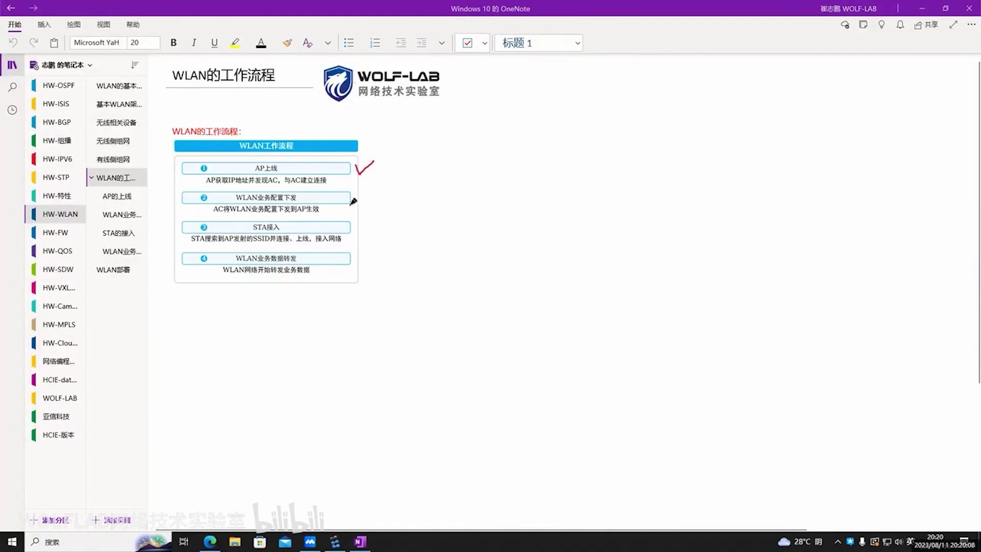
pyautogui.moveTo(350, 199); pyautogui.dragTo(364, 194)
pyautogui.moveTo(342, 228)
pyautogui.mouseDown()
pyautogui.moveTo(360, 225)
pyautogui.moveTo(365, 246)
pyautogui.mouseUp()
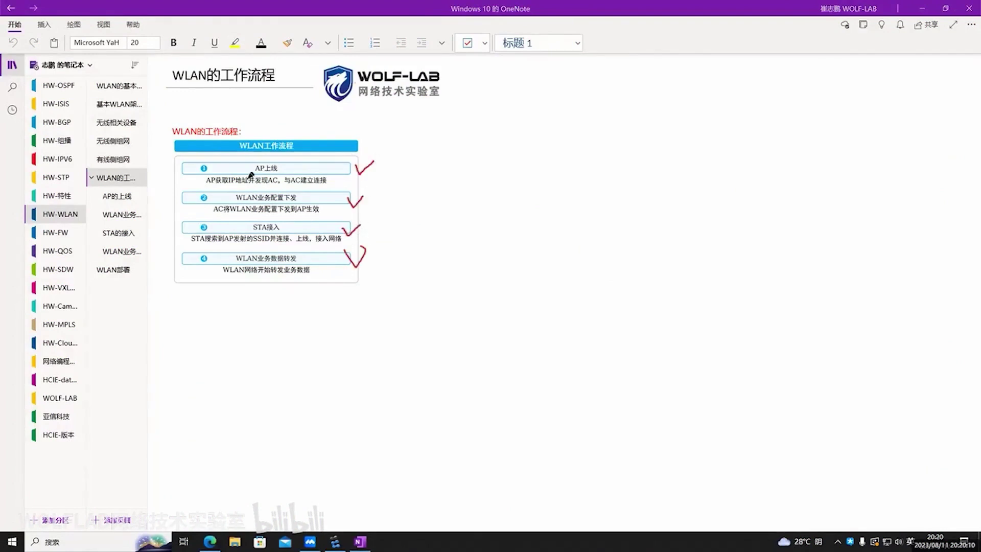
# Step: Strike through 并发现, underline the configuration, SSID and forwarding lines, write WLAN, then erase all ink
pyautogui.moveTo(247, 180); pyautogui.dragTo(269, 178)
pyautogui.moveTo(237, 206); pyautogui.dragTo(309, 204)
pyautogui.moveTo(247, 236); pyautogui.dragTo(284, 234)
pyautogui.moveTo(215, 270); pyautogui.dragTo(283, 266)
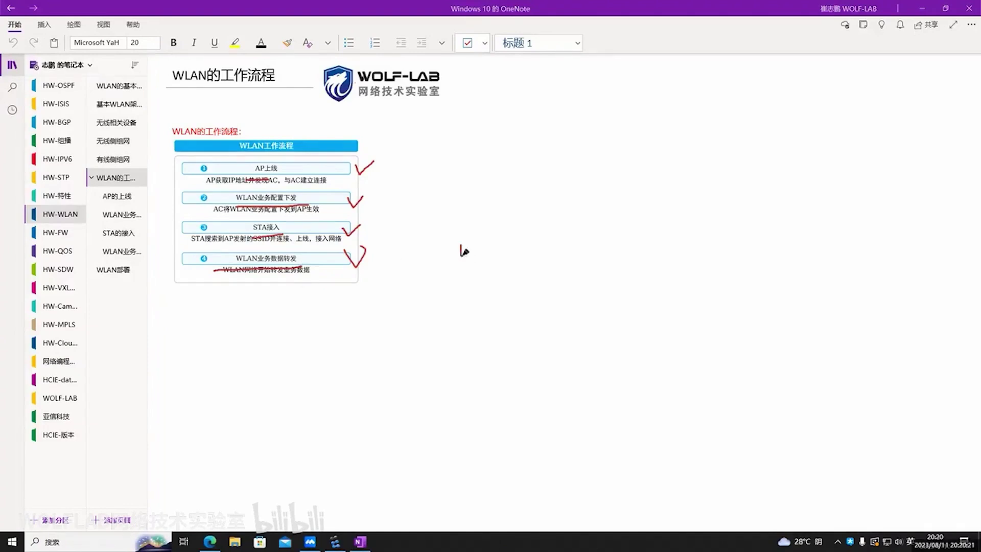
pyautogui.moveTo(460, 246)
pyautogui.mouseDown()
pyautogui.moveTo(500, 258)
pyautogui.moveTo(523, 230)
pyautogui.moveTo(543, 246)
pyautogui.mouseUp()
pyautogui.press('e')
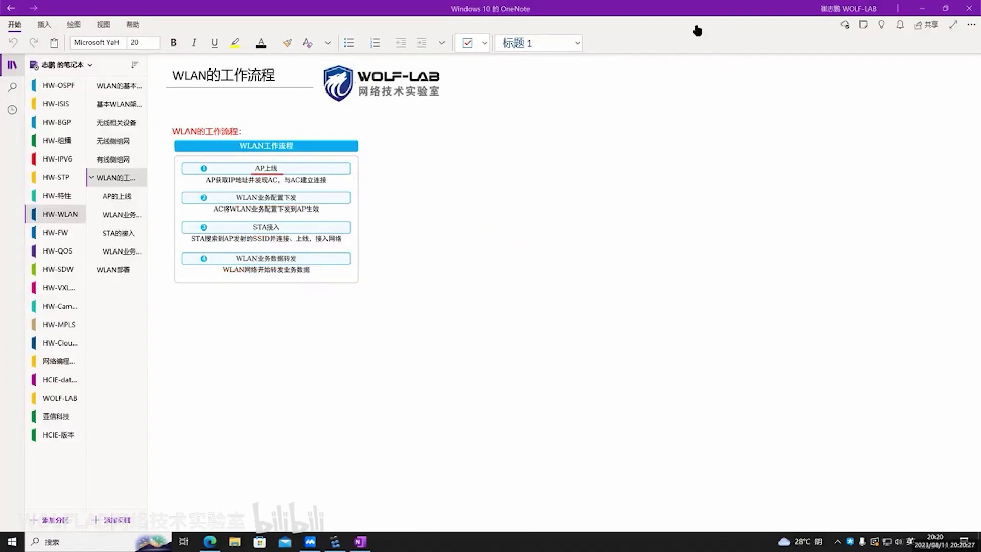
# Step: Go to the AP的上线 page and tick its 第一步：AP的上线 heading in red
pyautogui.click(118, 198)
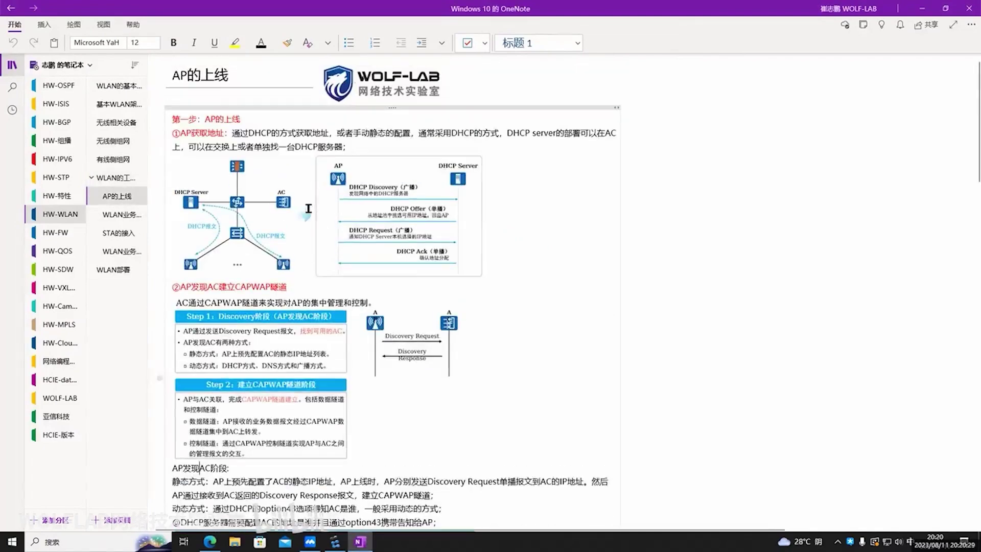
pyautogui.moveTo(255, 120); pyautogui.dragTo(162, 121)
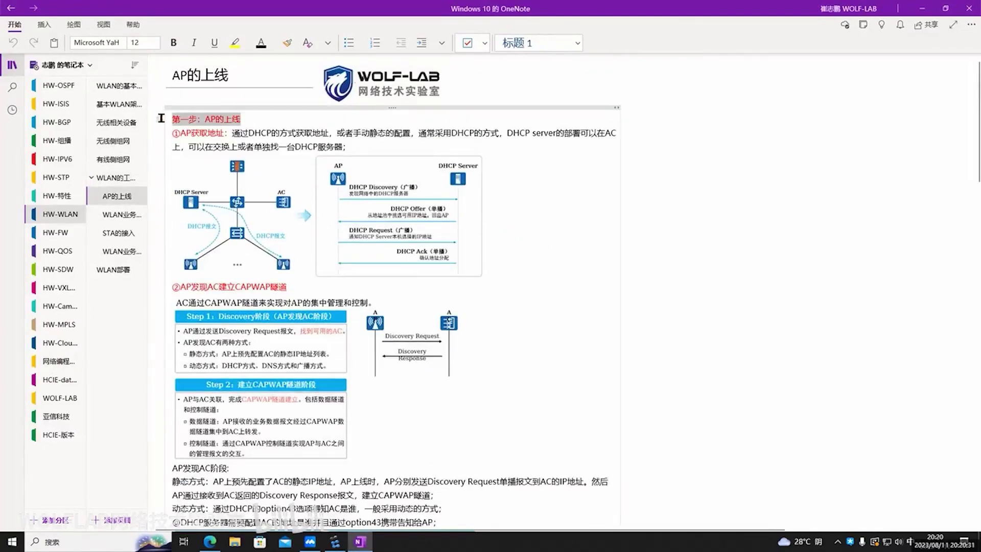
pyautogui.scroll(-8, 224, 229)
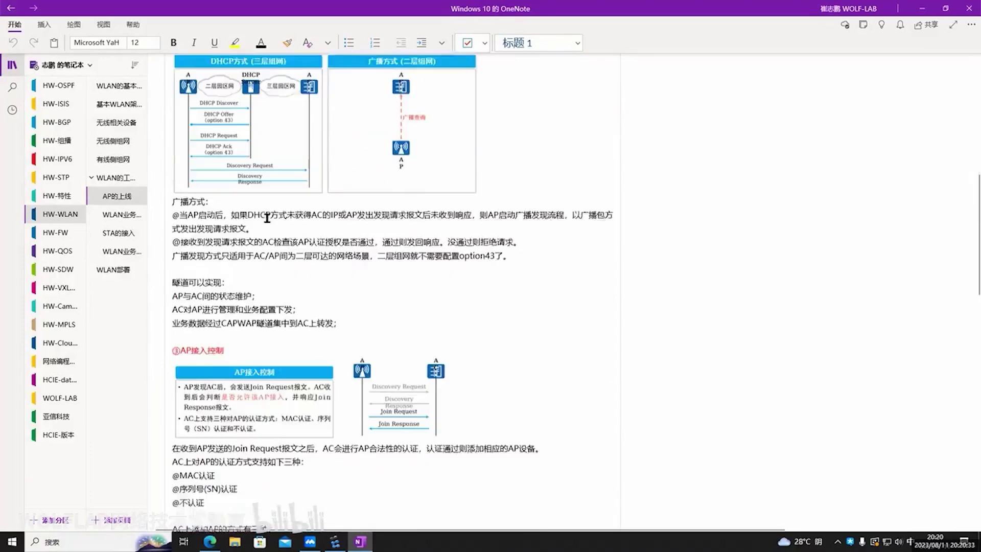
pyautogui.scroll(8, 284, 214)
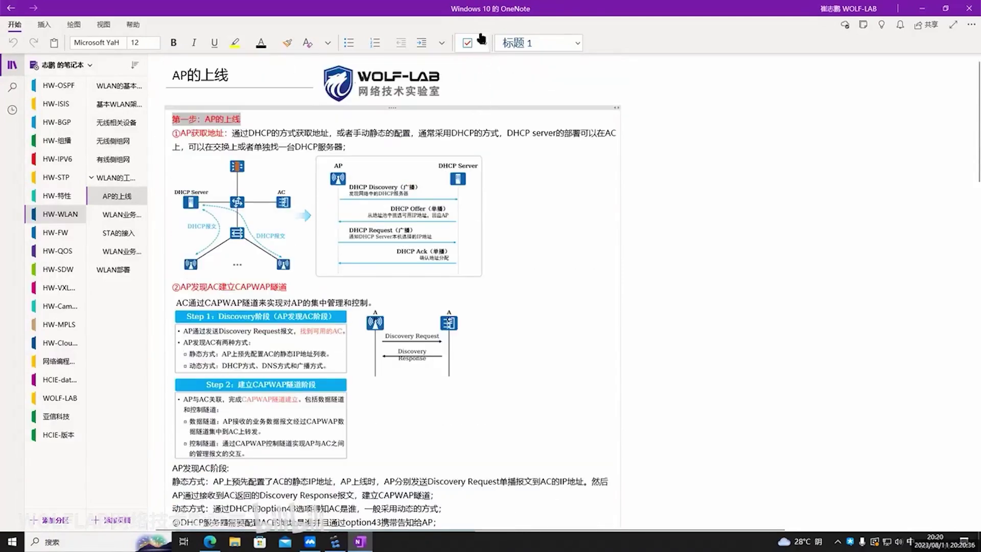
pyautogui.press('Escape')
pyautogui.moveTo(231, 130); pyautogui.dragTo(243, 117)
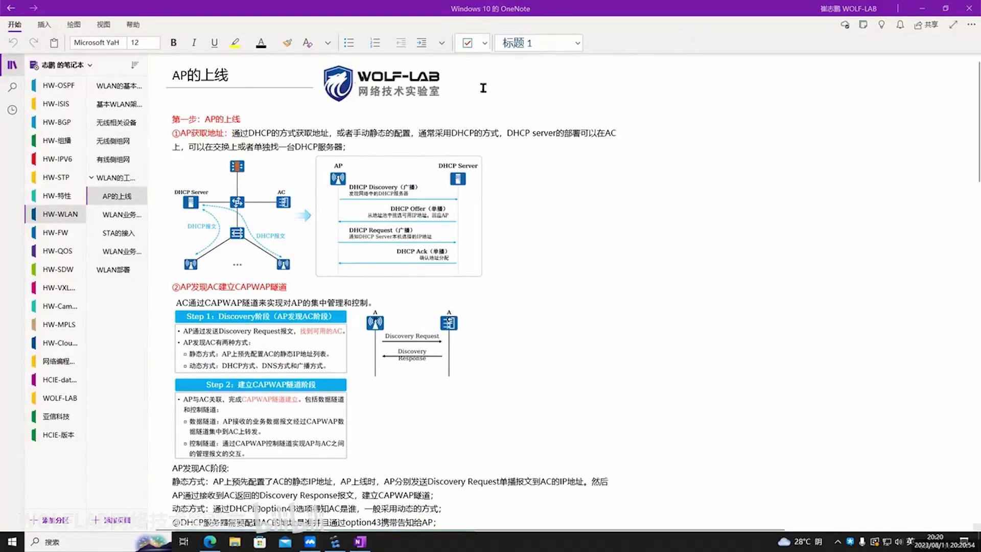
# Step: Underline both AP icons and 通常采用DHCP的方式, with an arrow to 静态的配置
pyautogui.moveTo(171, 271); pyautogui.dragTo(200, 271)
pyautogui.moveTo(267, 275); pyautogui.dragTo(282, 275)
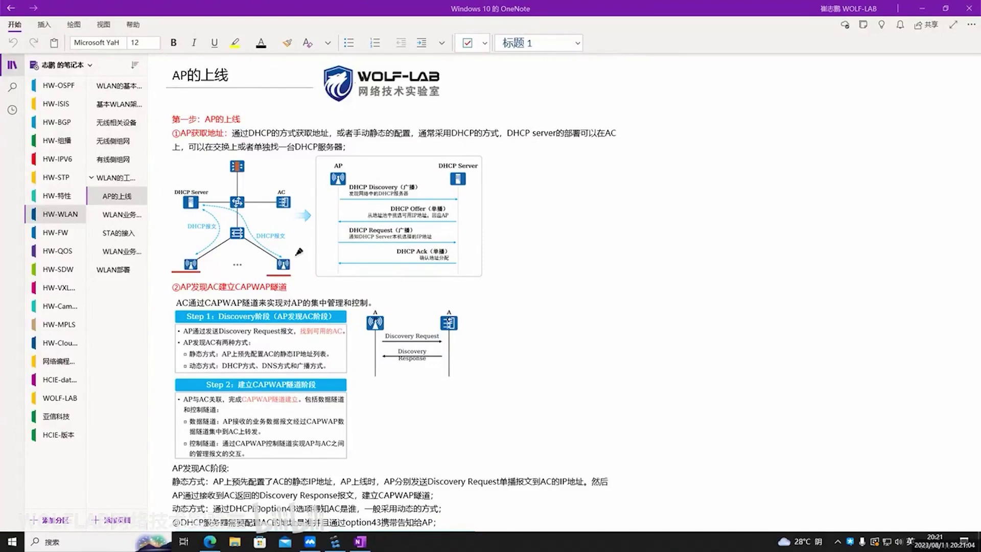
pyautogui.moveTo(294, 254)
pyautogui.mouseDown()
pyautogui.moveTo(381, 164)
pyautogui.moveTo(386, 137)
pyautogui.moveTo(392, 146)
pyautogui.mouseUp()
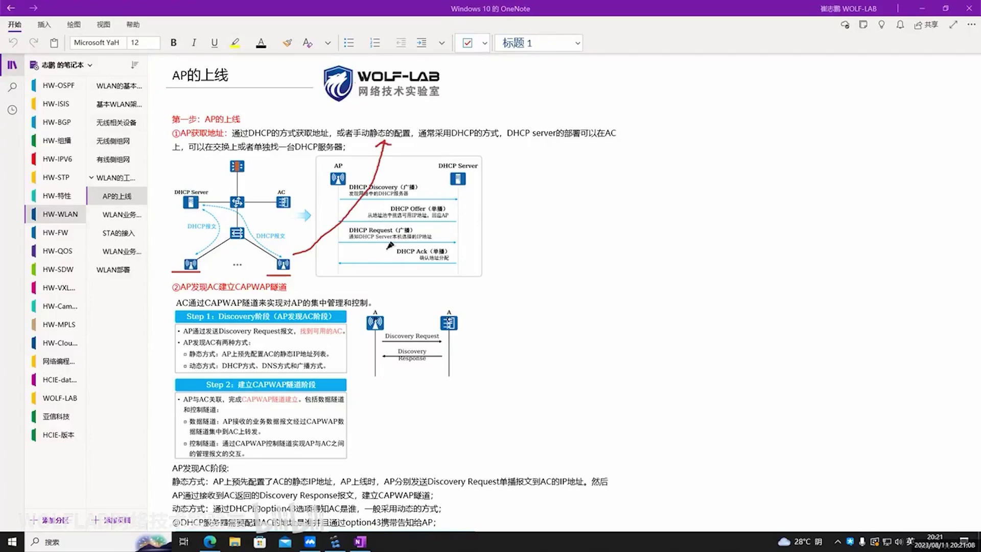
pyautogui.moveTo(417, 145); pyautogui.dragTo(496, 139)
# Step: Circle the DHCP Server and central switch, then trace both APs up to the AC
pyautogui.moveTo(179, 206)
pyautogui.mouseDown()
pyautogui.moveTo(204, 193)
pyautogui.moveTo(182, 221)
pyautogui.mouseUp()
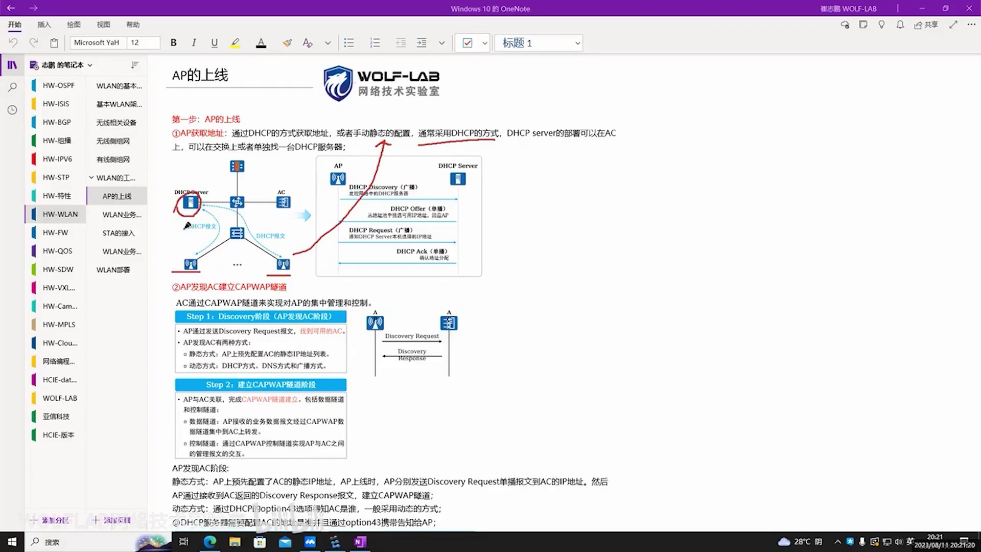
pyautogui.moveTo(225, 207)
pyautogui.mouseDown()
pyautogui.moveTo(250, 198)
pyautogui.moveTo(228, 203)
pyautogui.moveTo(279, 209)
pyautogui.moveTo(289, 194)
pyautogui.moveTo(275, 200)
pyautogui.mouseUp()
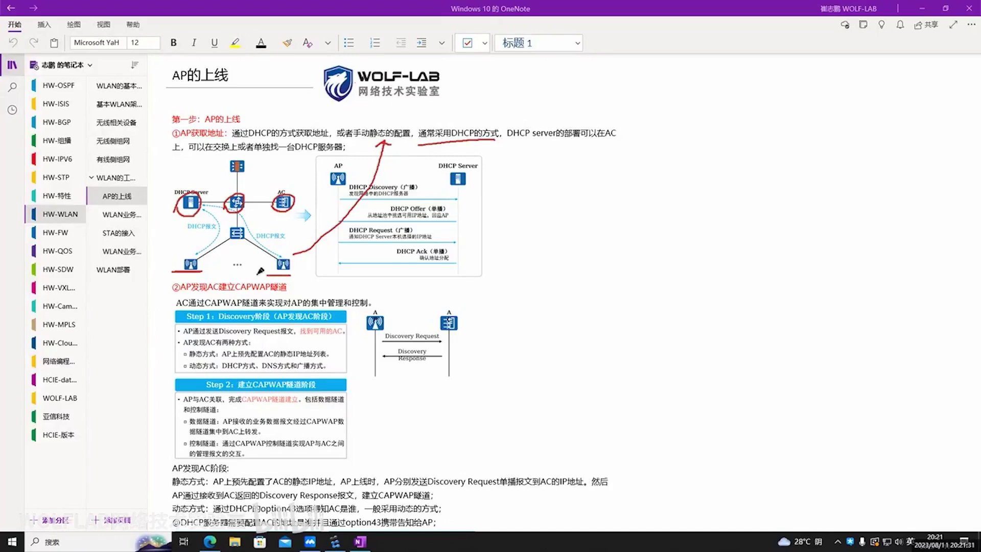
pyautogui.moveTo(261, 275); pyautogui.dragTo(295, 274)
pyautogui.moveTo(169, 271)
pyautogui.mouseDown()
pyautogui.moveTo(293, 274)
pyautogui.moveTo(218, 224)
pyautogui.moveTo(255, 207)
pyautogui.mouseUp()
pyautogui.moveTo(282, 265); pyautogui.dragTo(275, 201)
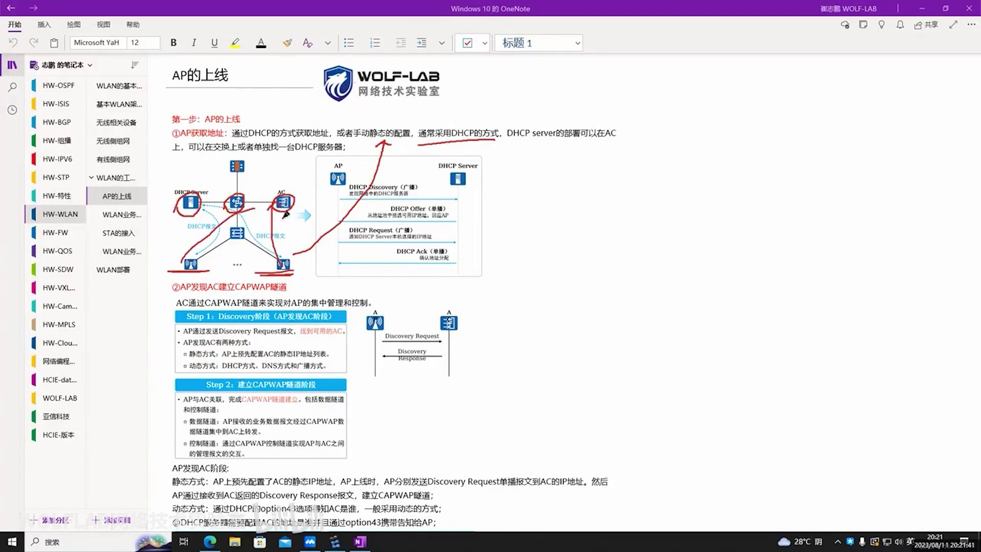
# Step: Clear the red ink and look over the ①AP获取地址 and ②AP发现AC建立CAPWAP隧道 headings
pyautogui.press('Escape')
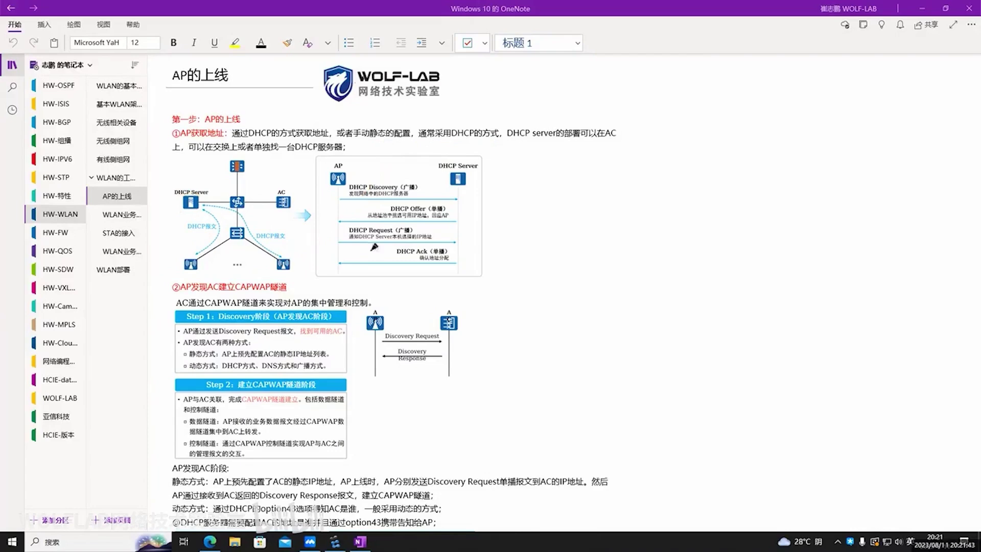
pyautogui.doubleClick(228, 133)
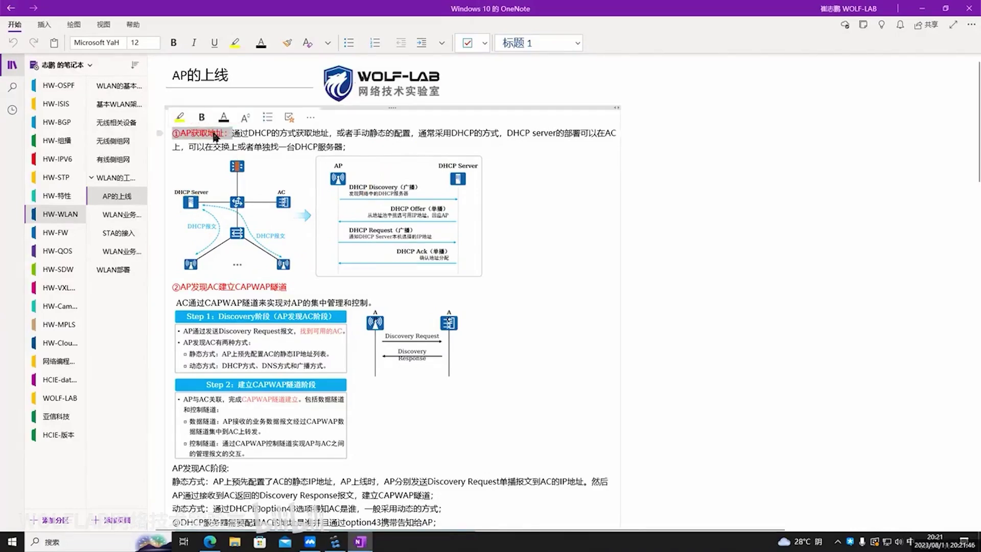
pyautogui.click(236, 133)
pyautogui.scroll(-3, 236, 133)
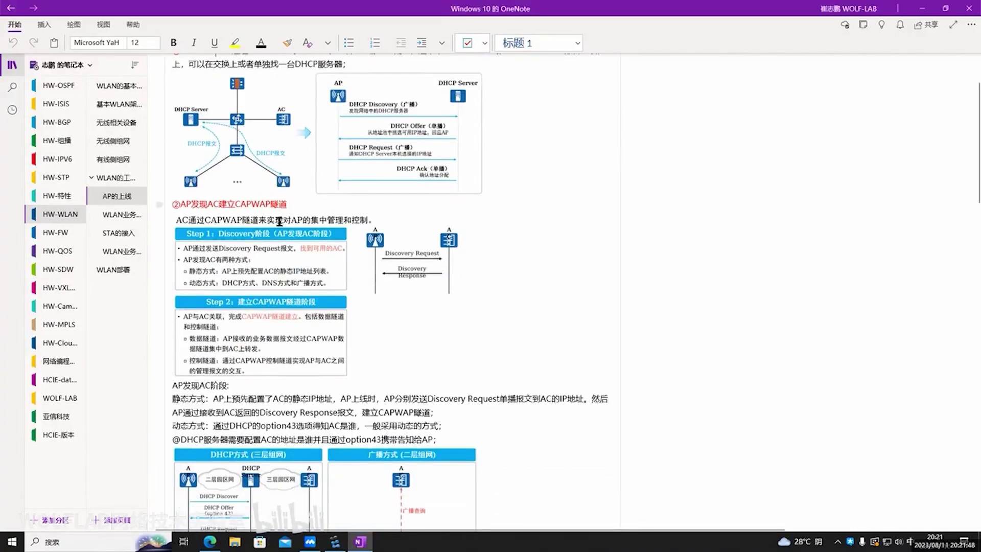
pyautogui.click(167, 205)
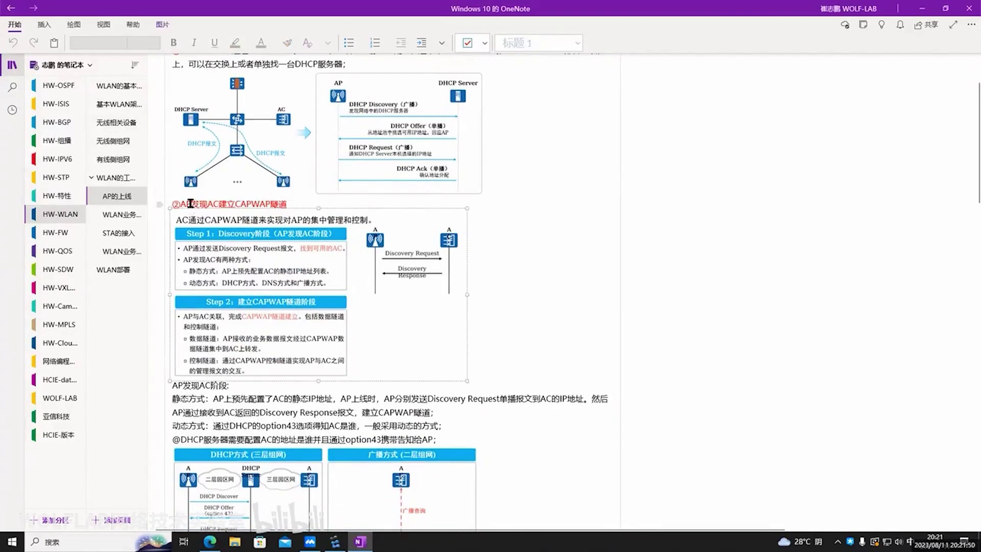
pyautogui.moveTo(208, 203); pyautogui.dragTo(299, 203)
pyautogui.click(299, 203)
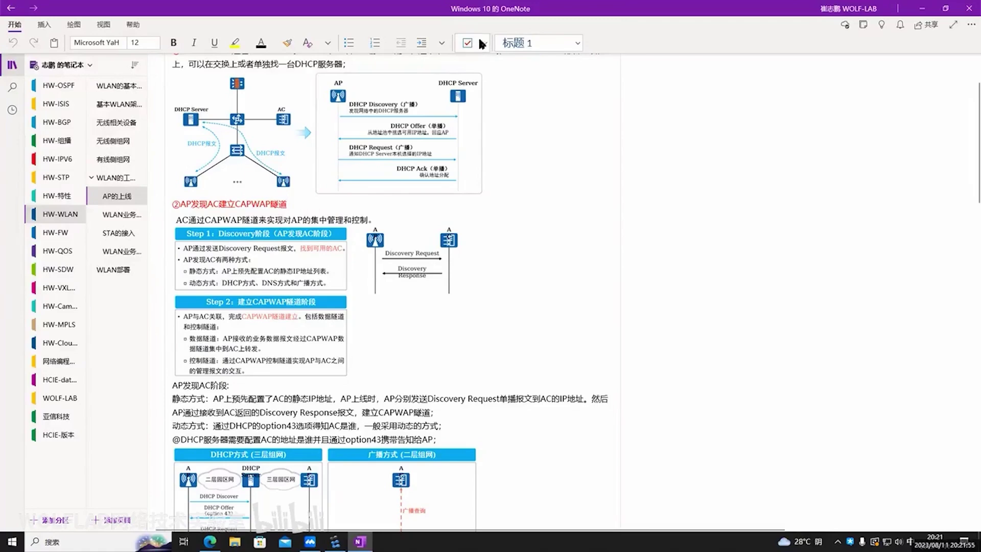
# Step: Underline ②AP, CAPWAP and the AC icon in red, linking ②AP downward
pyautogui.press('shift')
pyautogui.moveTo(175, 196); pyautogui.dragTo(196, 196)
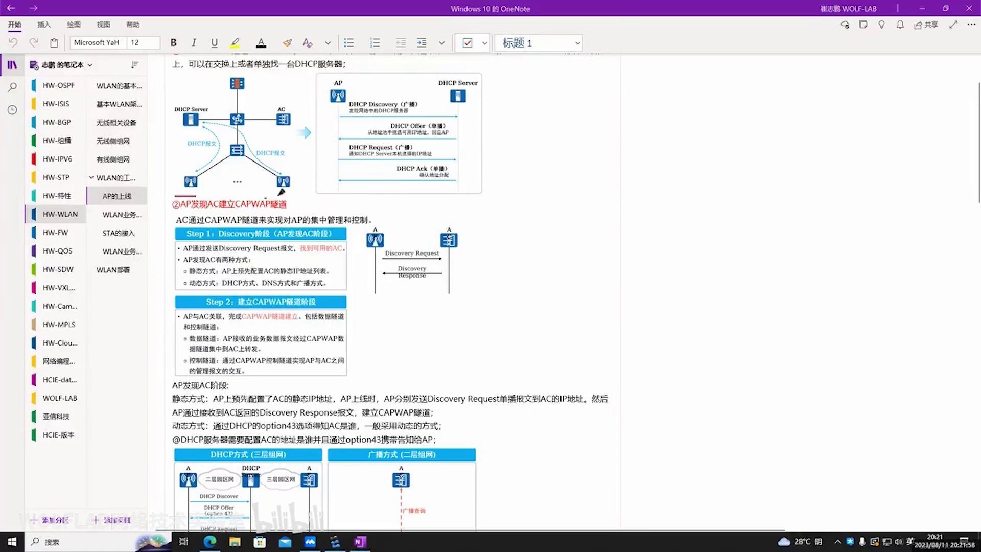
pyautogui.moveTo(265, 198); pyautogui.dragTo(279, 196)
pyautogui.moveTo(265, 129); pyautogui.dragTo(294, 128)
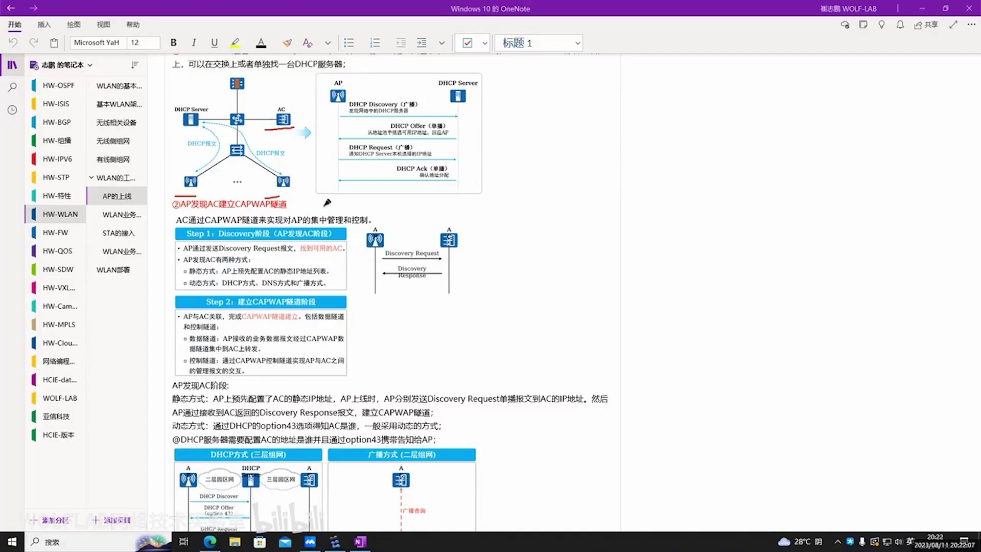
pyautogui.moveTo(173, 198); pyautogui.dragTo(196, 198)
pyautogui.moveTo(266, 195); pyautogui.dragTo(293, 193)
pyautogui.moveTo(189, 200); pyautogui.dragTo(195, 251)
# Step: Handwrite AC between the APs and sketch the AP-to-AC path, then erase it
pyautogui.moveTo(225, 173)
pyautogui.mouseDown()
pyautogui.moveTo(219, 194)
pyautogui.moveTo(233, 193)
pyautogui.mouseUp()
pyautogui.moveTo(217, 188); pyautogui.dragTo(253, 177)
pyautogui.moveTo(258, 171); pyautogui.dragTo(278, 169)
pyautogui.moveTo(284, 166); pyautogui.dragTo(309, 166)
pyautogui.moveTo(321, 150); pyautogui.dragTo(307, 170)
pyautogui.moveTo(196, 180); pyautogui.dragTo(257, 127)
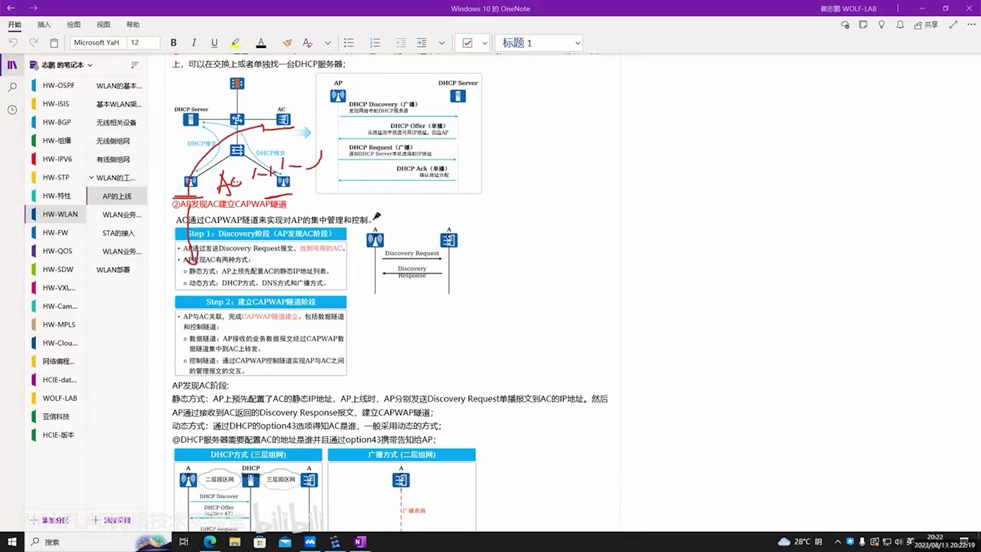
pyautogui.press('e')
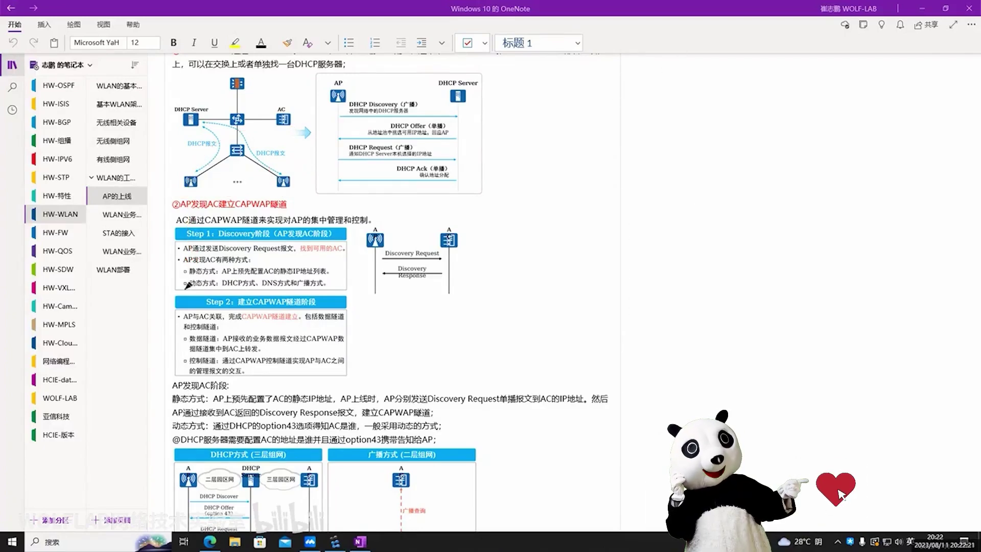
# Step: Underline 动态方式：DHCP方式 and the CAPWAP heading, trace both APs to the AC, then erase everything
pyautogui.moveTo(185, 289); pyautogui.dragTo(253, 286)
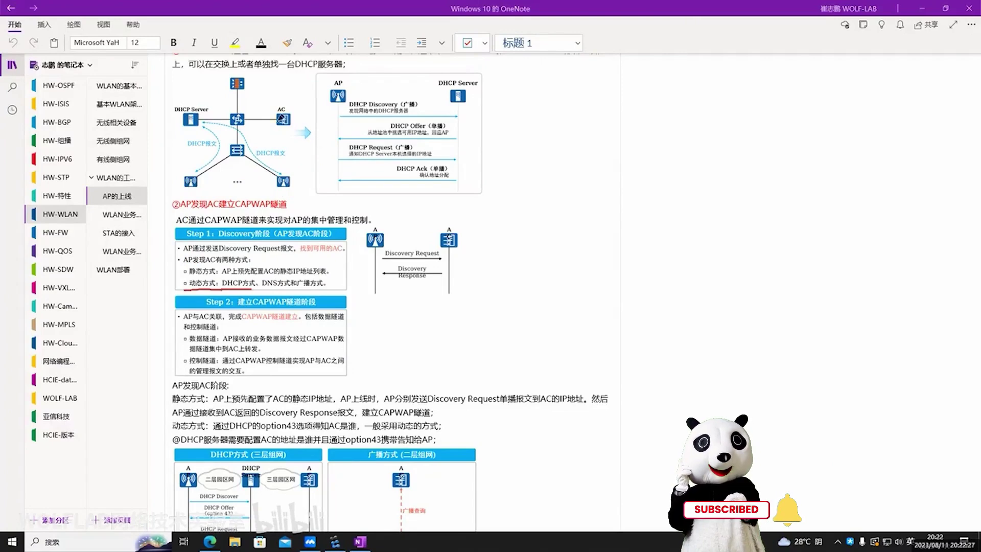
pyautogui.moveTo(188, 173)
pyautogui.mouseDown()
pyautogui.moveTo(279, 130)
pyautogui.moveTo(269, 185)
pyautogui.mouseUp()
pyautogui.moveTo(180, 194); pyautogui.dragTo(199, 195)
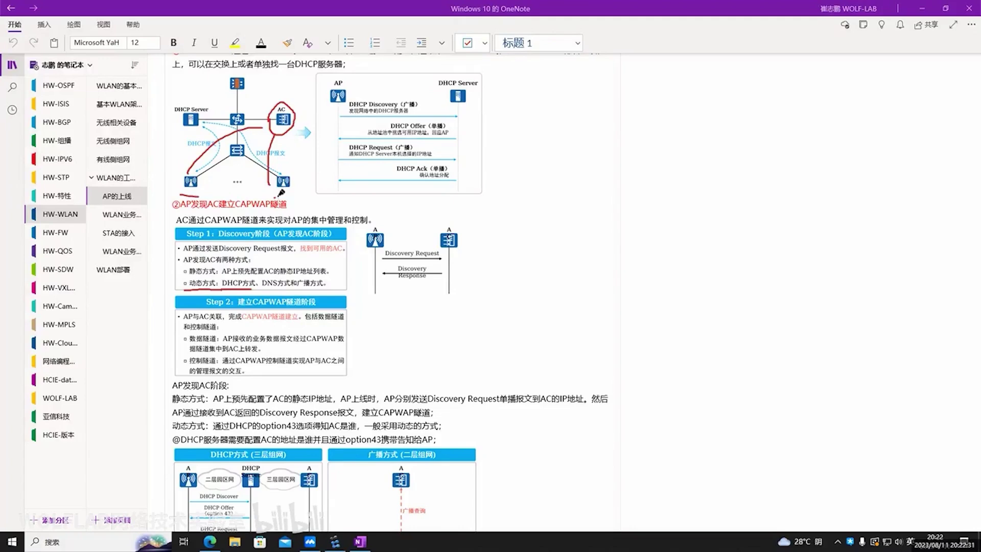
pyautogui.moveTo(274, 195); pyautogui.dragTo(305, 196)
pyautogui.moveTo(191, 171); pyautogui.dragTo(266, 117)
pyautogui.moveTo(270, 180); pyautogui.dragTo(272, 128)
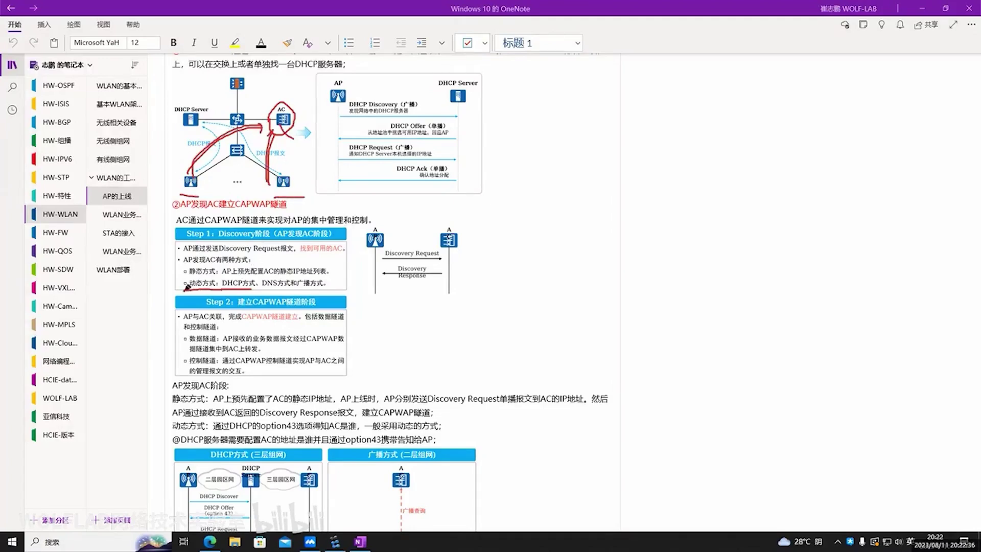
pyautogui.moveTo(185, 289); pyautogui.dragTo(319, 284)
pyautogui.press('e')
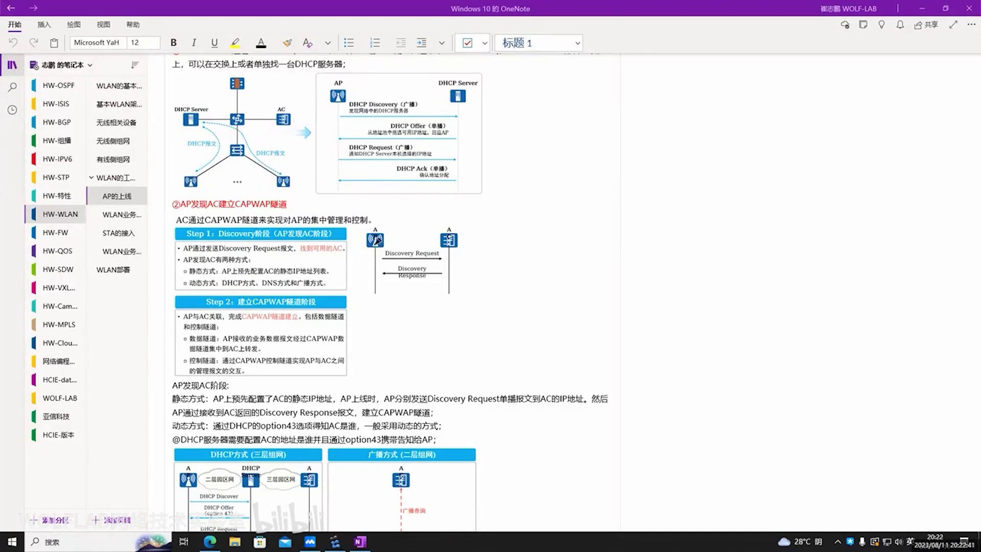
pyautogui.scroll(2, 226, 202)
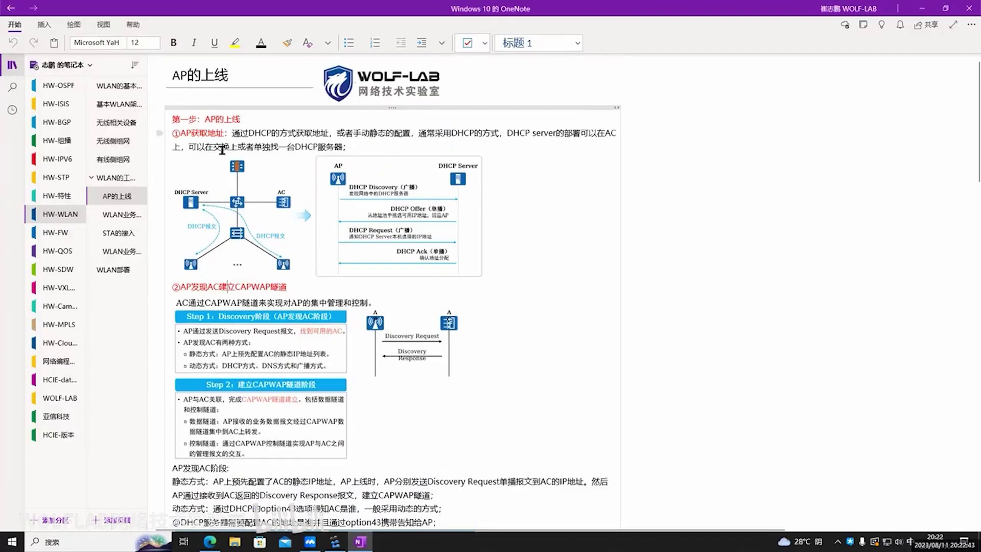
pyautogui.moveTo(298, 288); pyautogui.dragTo(178, 287)
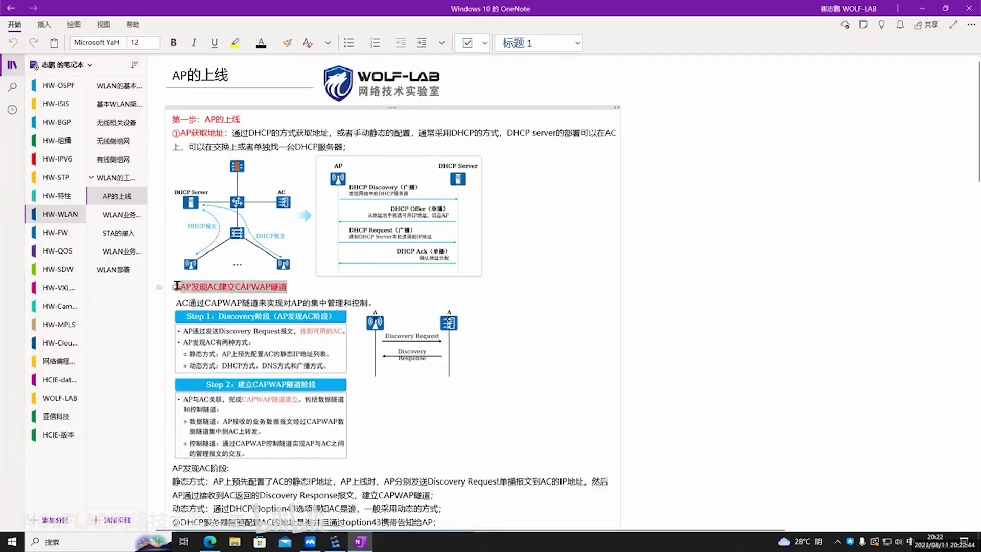
pyautogui.click(277, 291)
pyautogui.scroll(-5, 277, 290)
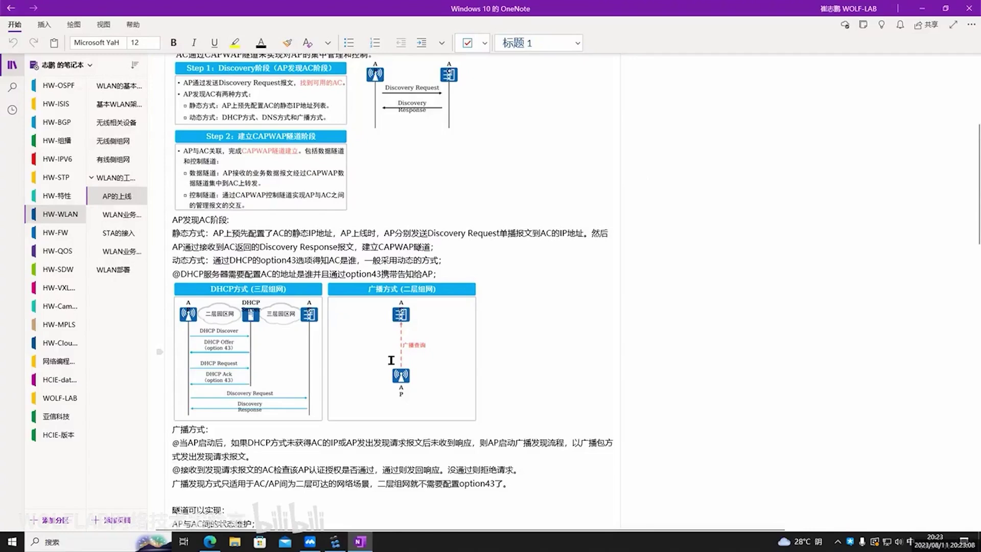
pyautogui.scroll(4, 390, 361)
pyautogui.scroll(2, 391, 360)
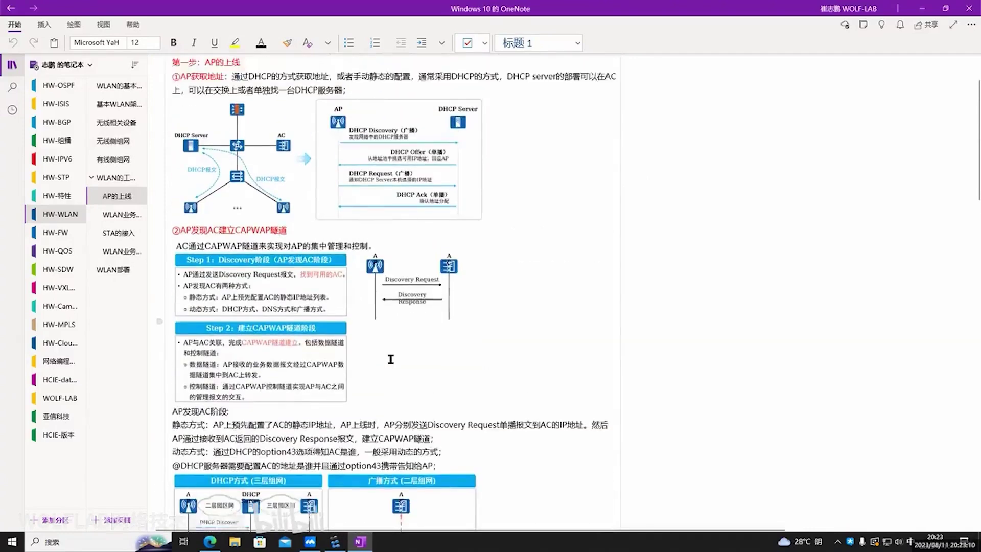
pyautogui.scroll(-3, 391, 360)
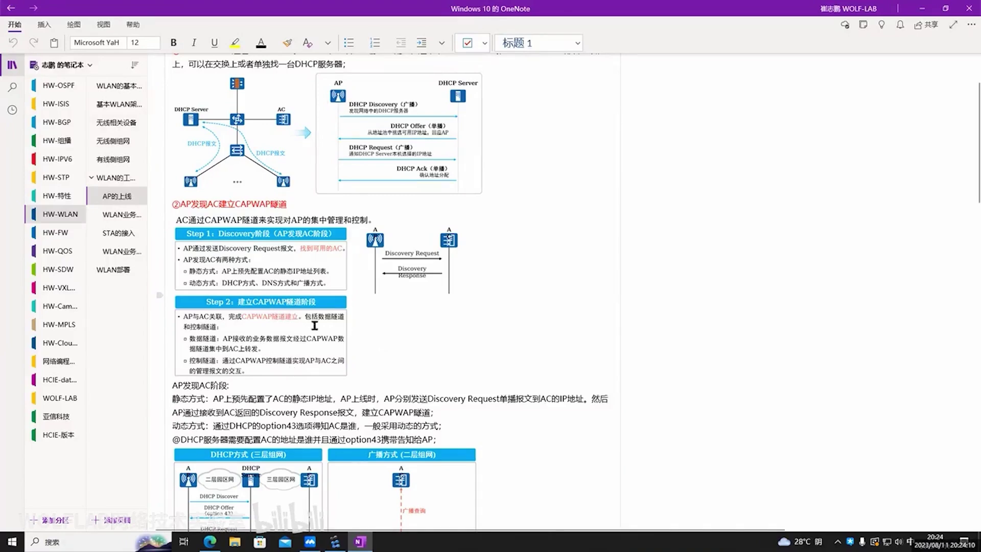
# Step: Select the ③AP接入控制 paragraphs on AP authentication methods and ways to add APs
pyautogui.scroll(-3, 322, 311)
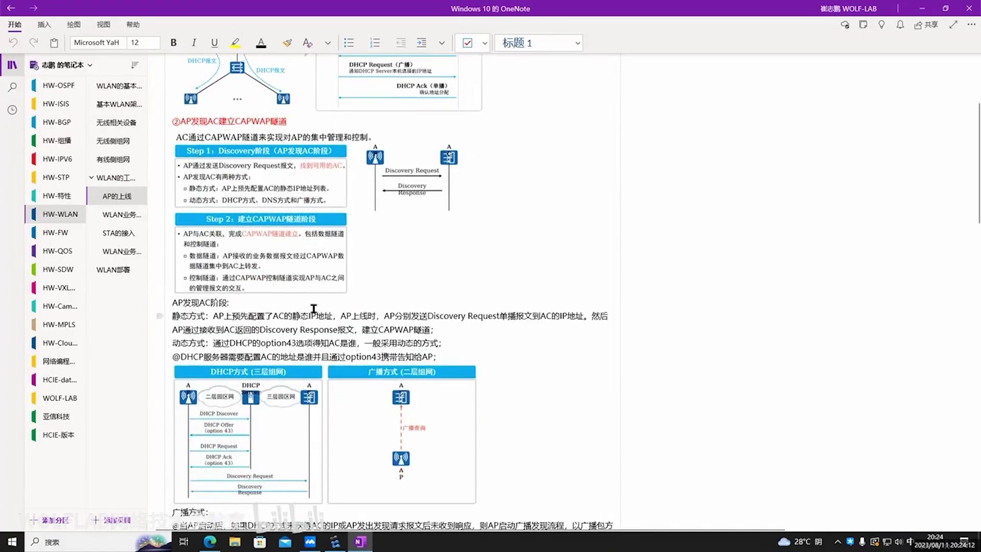
pyautogui.scroll(3, 306, 307)
pyautogui.moveTo(324, 205); pyautogui.dragTo(173, 203)
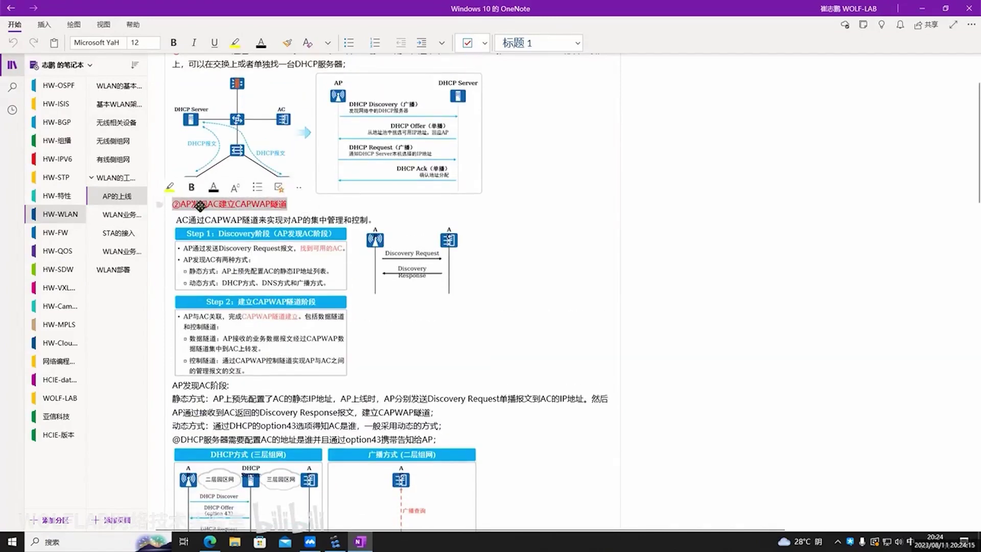
pyautogui.click(208, 204)
pyautogui.scroll(-8, 352, 224)
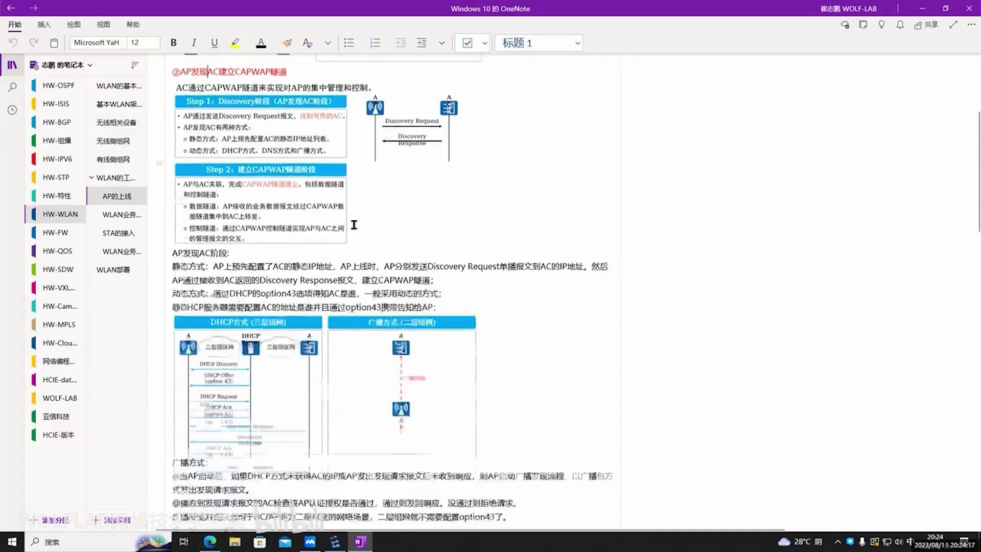
pyautogui.scroll(-3, 340, 238)
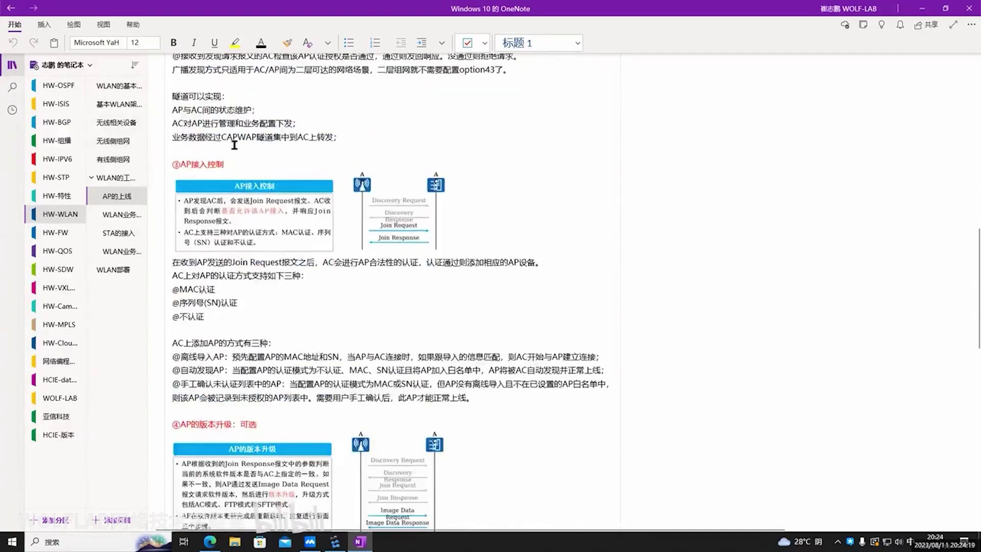
pyautogui.moveTo(233, 164); pyautogui.dragTo(169, 164)
pyautogui.click(233, 164)
pyautogui.moveTo(478, 397); pyautogui.dragTo(162, 265)
pyautogui.hotkey('ctrl', 'c')
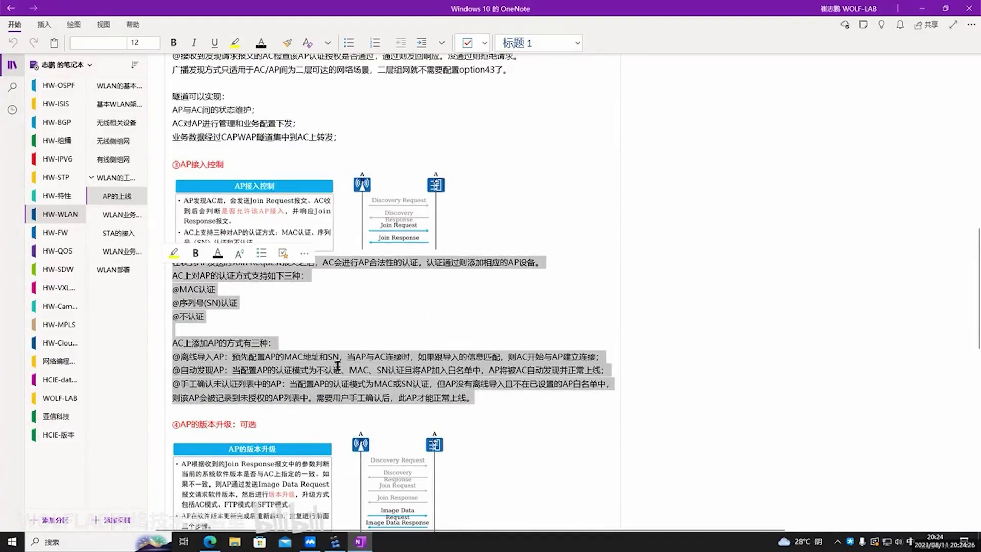
# Step: Close eNSP and discard the old wireless topology without saving
pyautogui.click(334, 541)
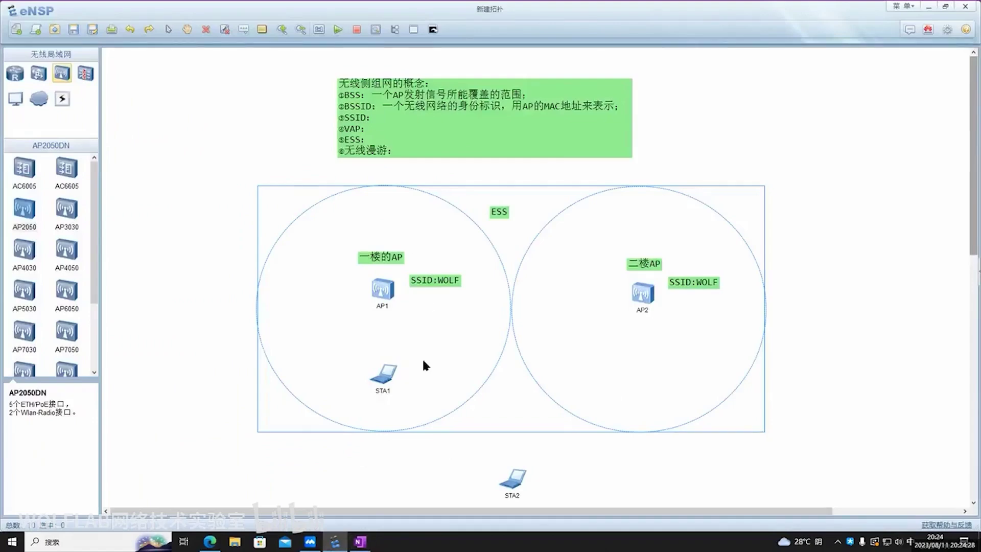
pyautogui.scroll(-10, 399, 292)
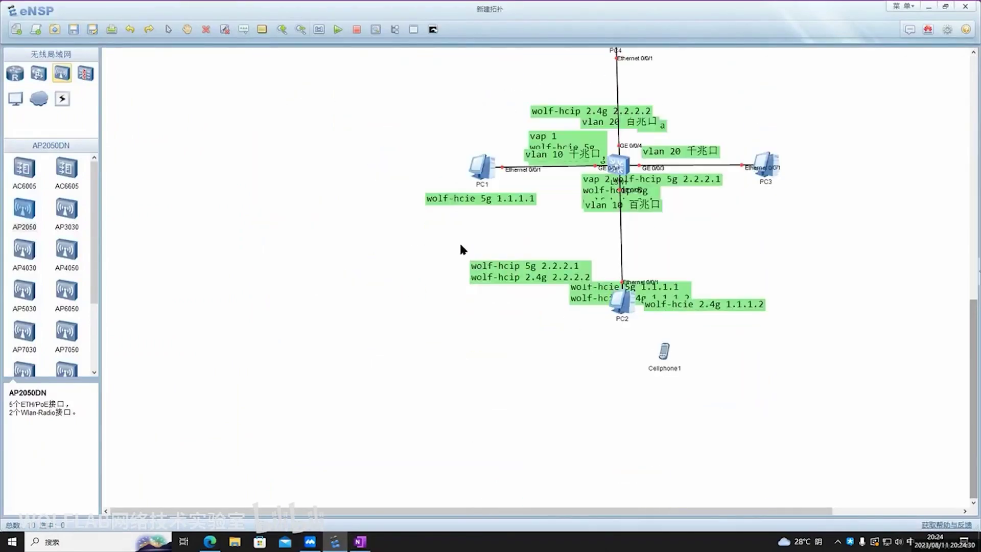
pyautogui.scroll(3, 465, 250)
pyautogui.scroll(10, 459, 245)
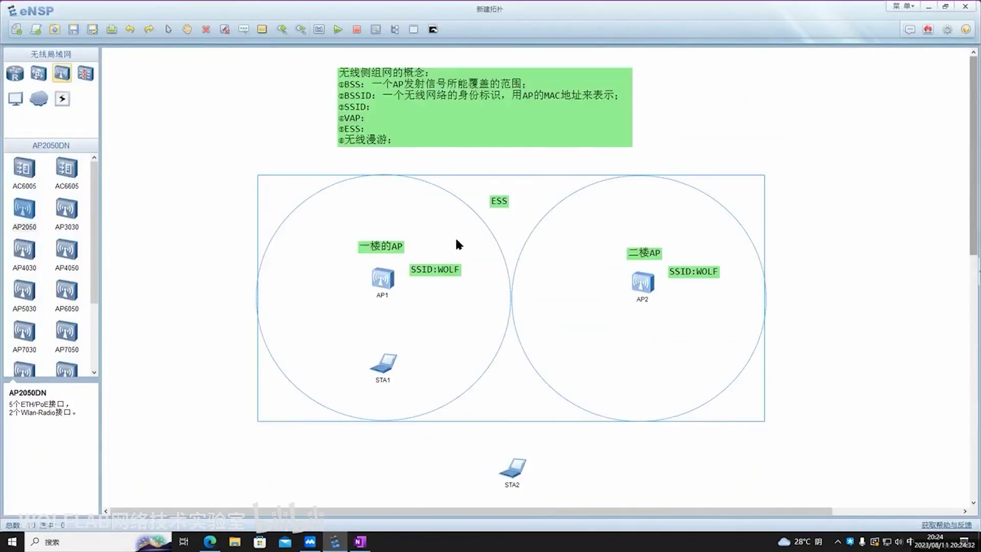
pyautogui.click(965, 6)
pyautogui.click(512, 300)
# Step: Relaunch eNSP on a blank topology and paste the AP authentication notes onto it
pyautogui.click(922, 15)
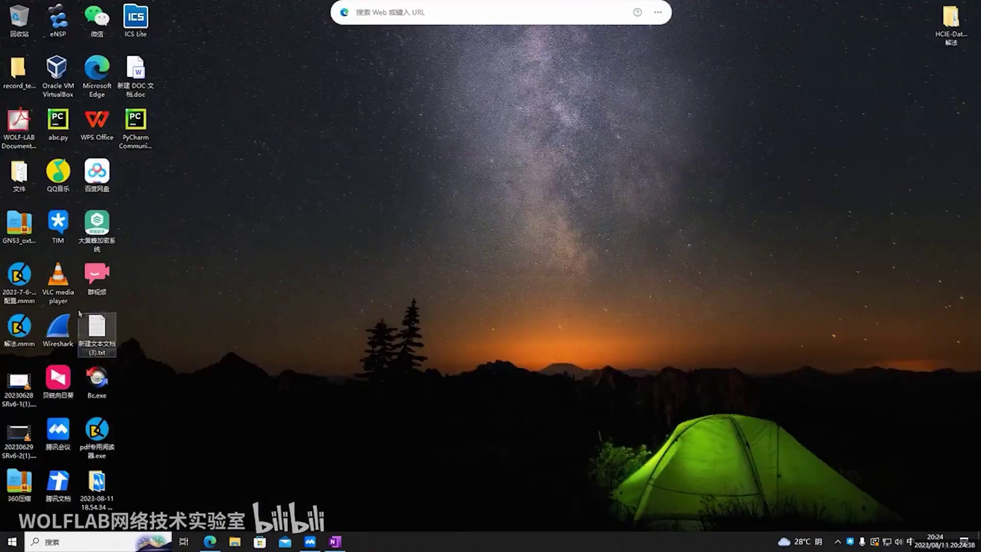
pyautogui.doubleClick(58, 20)
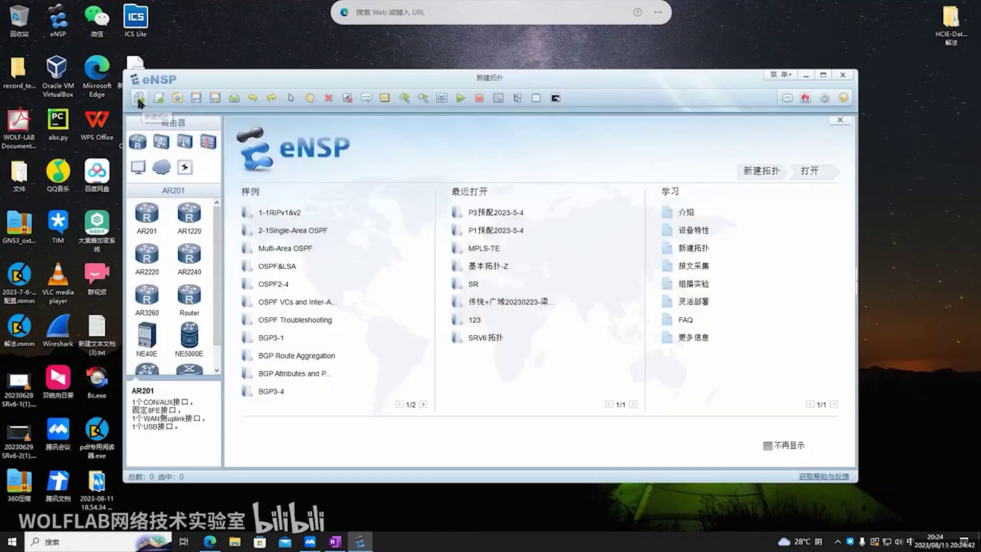
pyautogui.click(139, 98)
pyautogui.click(161, 141)
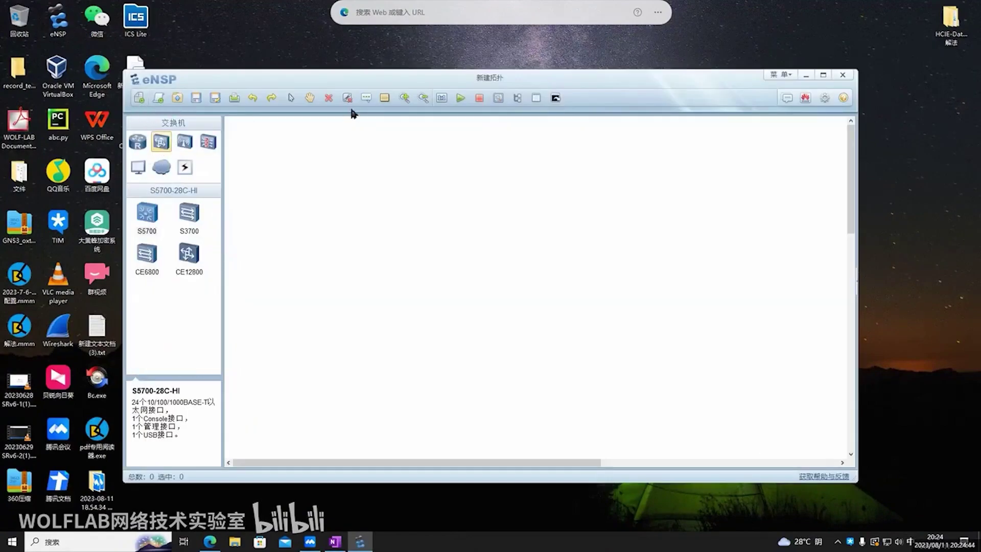
pyautogui.click(341, 169)
pyautogui.hotkey('ctrl', 'v')
# Step: Maximize eNSP and place an AC6005 as AC1 with an AP2050 as AP1 below it
pyautogui.press('super+Up')
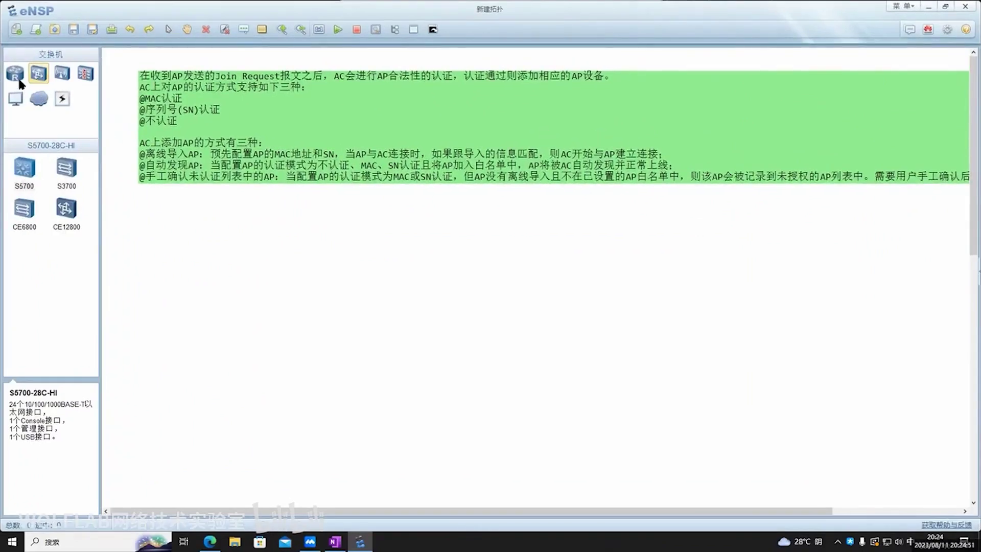
pyautogui.click(61, 73)
pyautogui.click(24, 167)
pyautogui.click(427, 240)
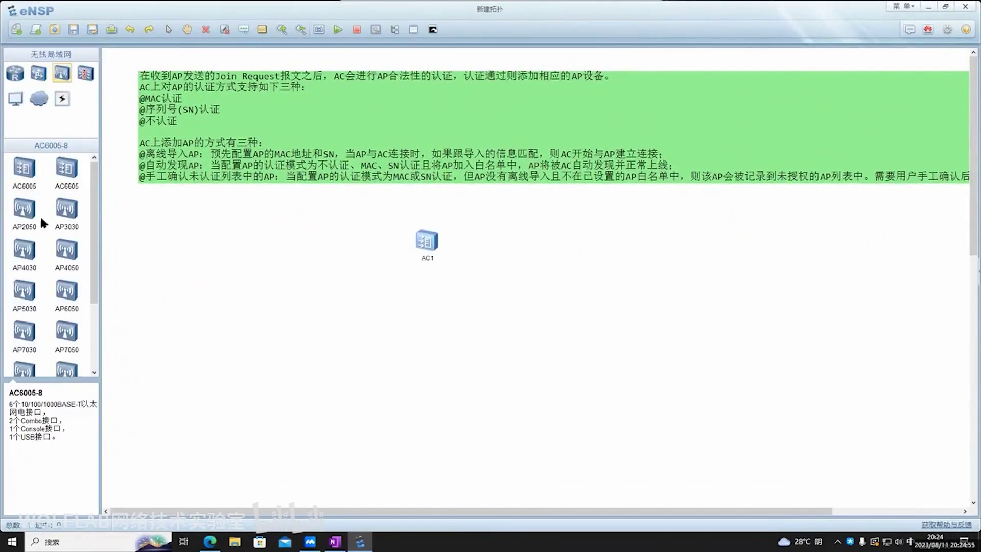
pyautogui.click(24, 208)
pyautogui.click(428, 384)
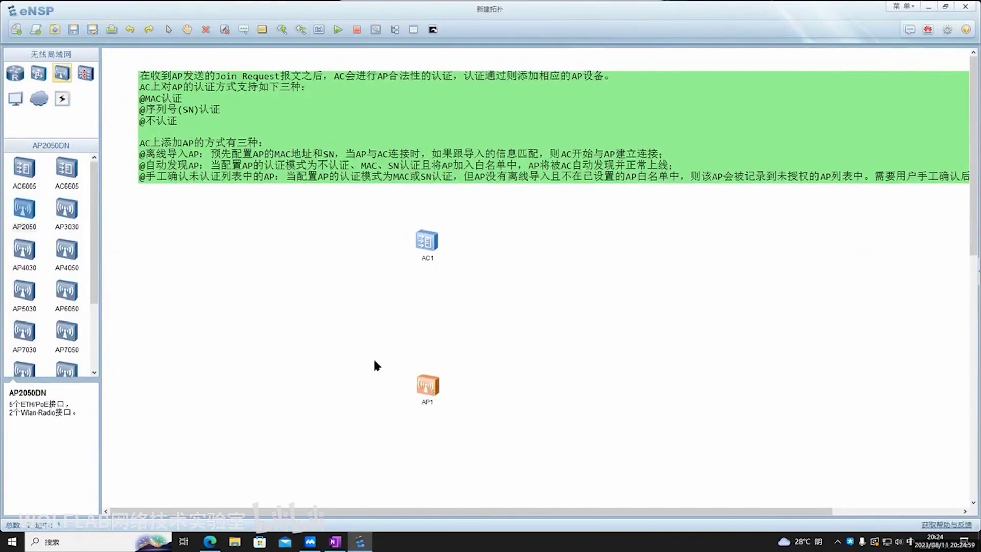
# Step: Connect AC1 GE 0/0/1 to AP1 GE 0/0/0 with a copper cable
pyautogui.click(62, 99)
pyautogui.click(66, 167)
pyautogui.click(427, 240)
pyautogui.click(450, 254)
pyautogui.click(428, 384)
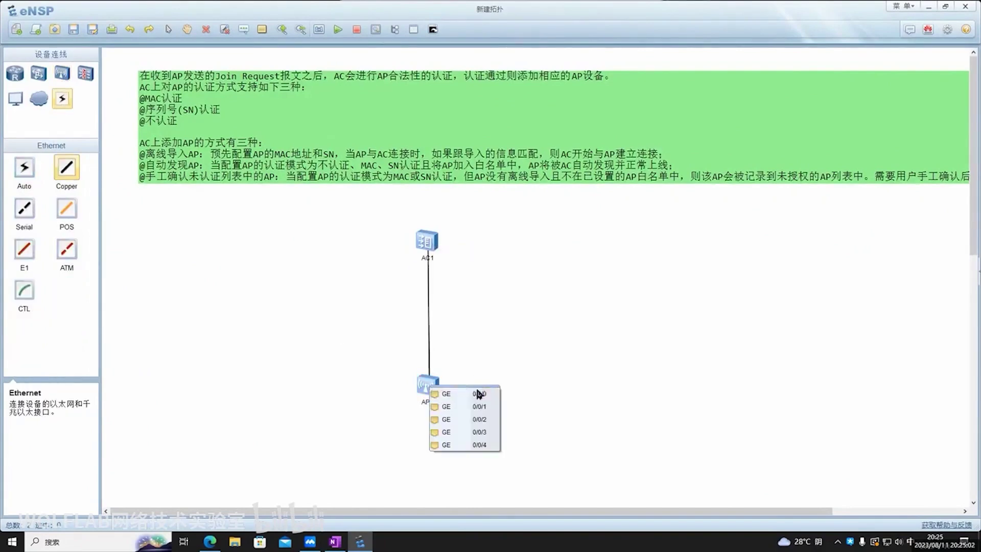
pyautogui.click(445, 404)
pyautogui.rightClick(443, 406)
pyautogui.click(243, 29)
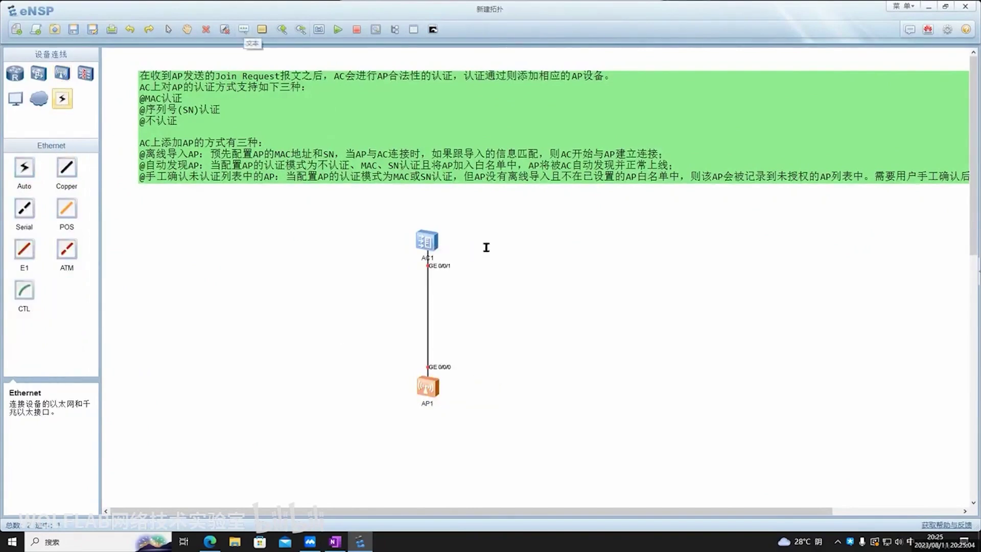
# Step: Add a note beside AC1 reading 'interface vlan 100 / 1.1.1.254 24 / dhcp select interface'
pyautogui.click(483, 244)
pyautogui.write('int')
pyautogui.press('BackSpace')
pyautogui.press('BackSpace')
pyautogui.write('nterfacce vlan 100')
pyautogui.press('Return')
pyautogui.write('11.1.')
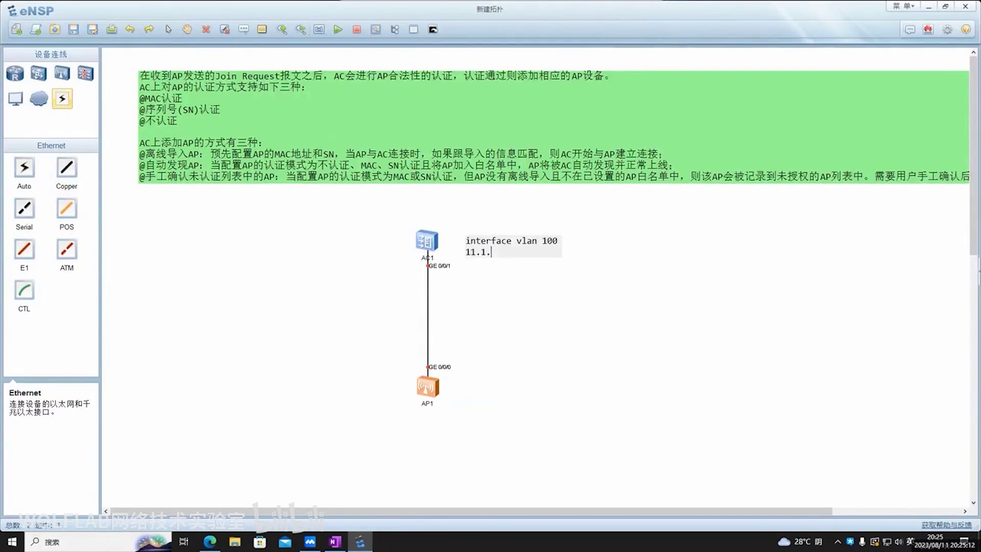
pyautogui.write('1.1.1.254 24')
pyautogui.press('Return')
pyautogui.write('dhcp select')
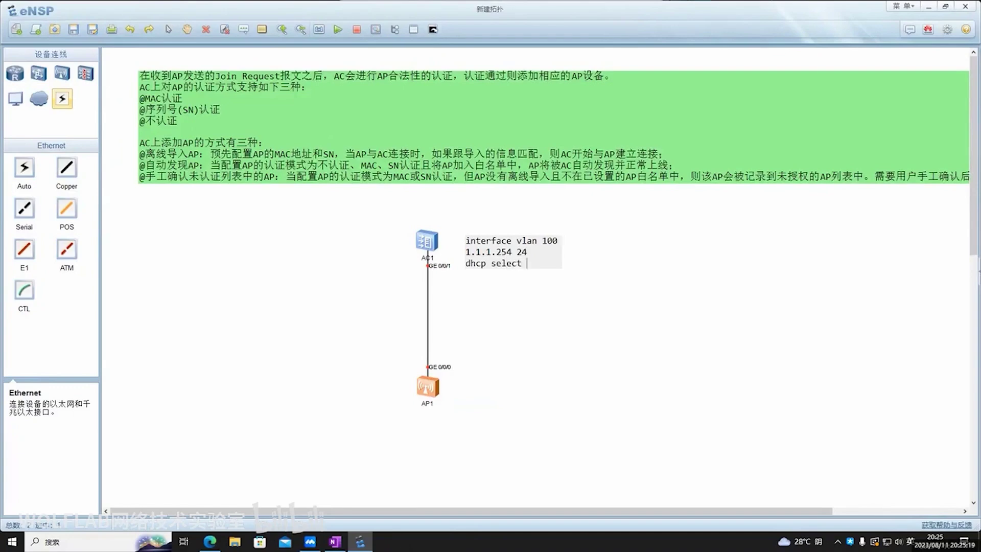
pyautogui.write(' interface')
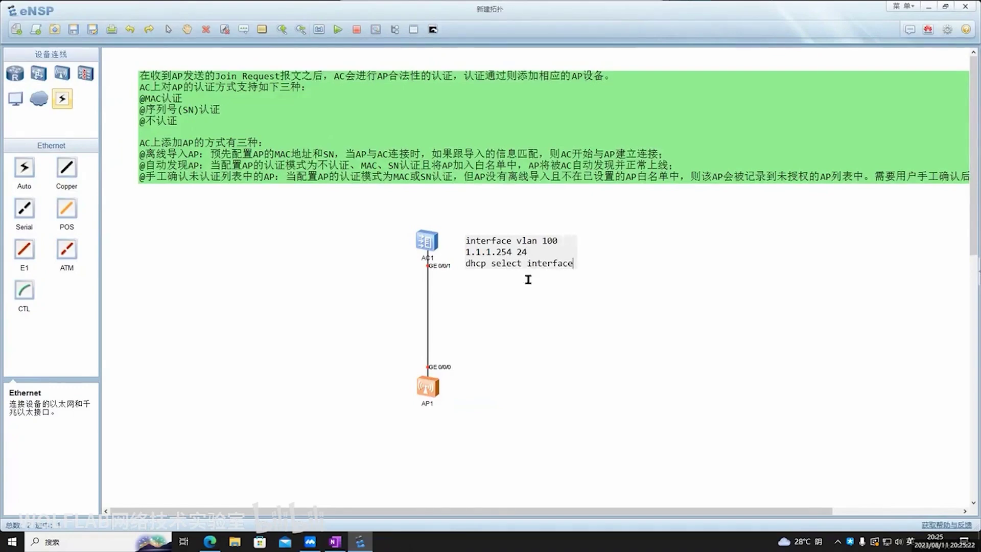
pyautogui.click(370, 294)
# Step: Add a '1.1.1.1' note beside AP1
pyautogui.click(243, 29)
pyautogui.click(466, 379)
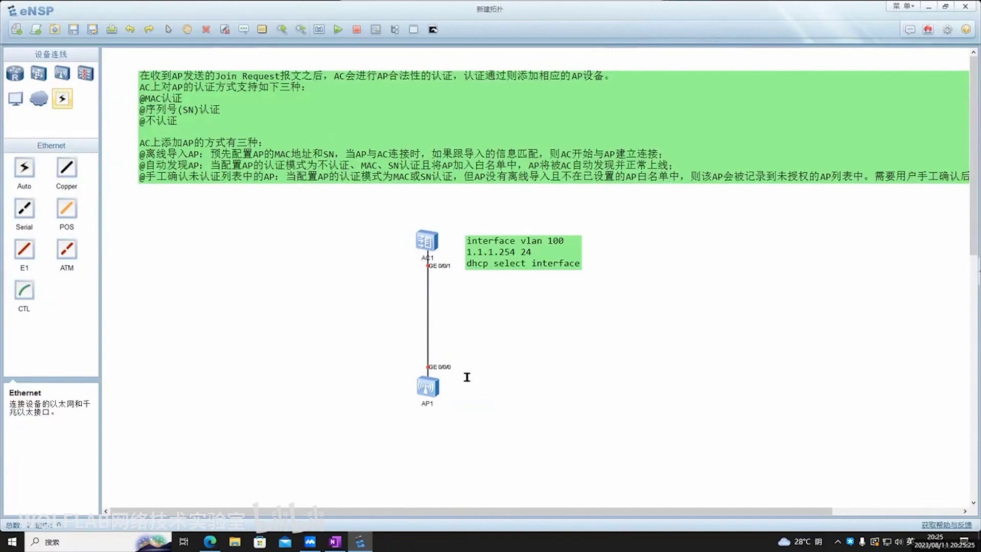
pyautogui.write('1.1.1.1')
pyautogui.click(480, 204)
pyautogui.moveTo(404, 396); pyautogui.dragTo(518, 399)
pyautogui.moveTo(417, 259); pyautogui.dragTo(444, 259)
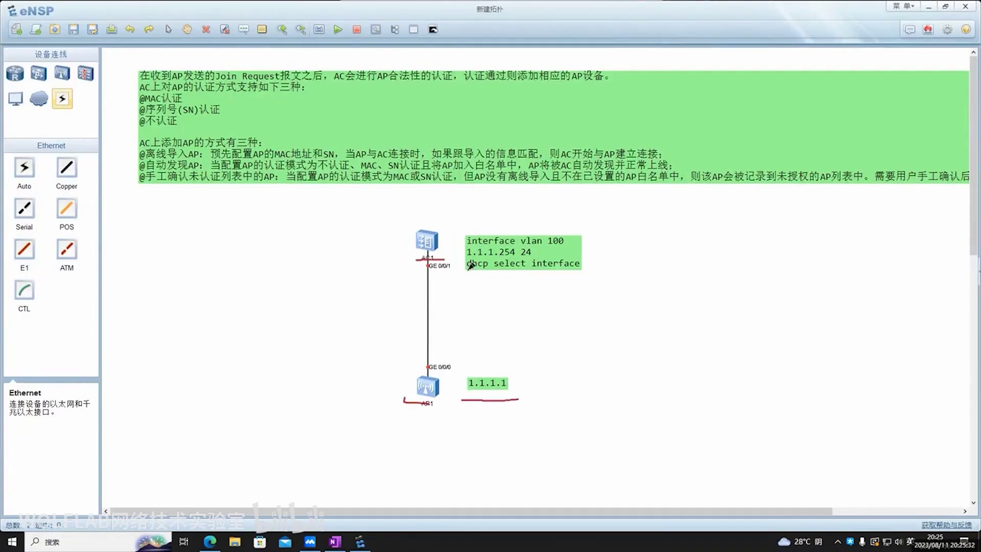
pyautogui.moveTo(415, 382)
pyautogui.mouseDown()
pyautogui.moveTo(413, 265)
pyautogui.moveTo(423, 265)
pyautogui.mouseUp()
pyautogui.moveTo(353, 310)
pyautogui.mouseDown()
pyautogui.moveTo(355, 326)
pyautogui.moveTo(367, 322)
pyautogui.moveTo(369, 355)
pyautogui.moveTo(383, 313)
pyautogui.moveTo(400, 302)
pyautogui.moveTo(397, 333)
pyautogui.mouseUp()
pyautogui.moveTo(398, 304); pyautogui.dragTo(402, 305)
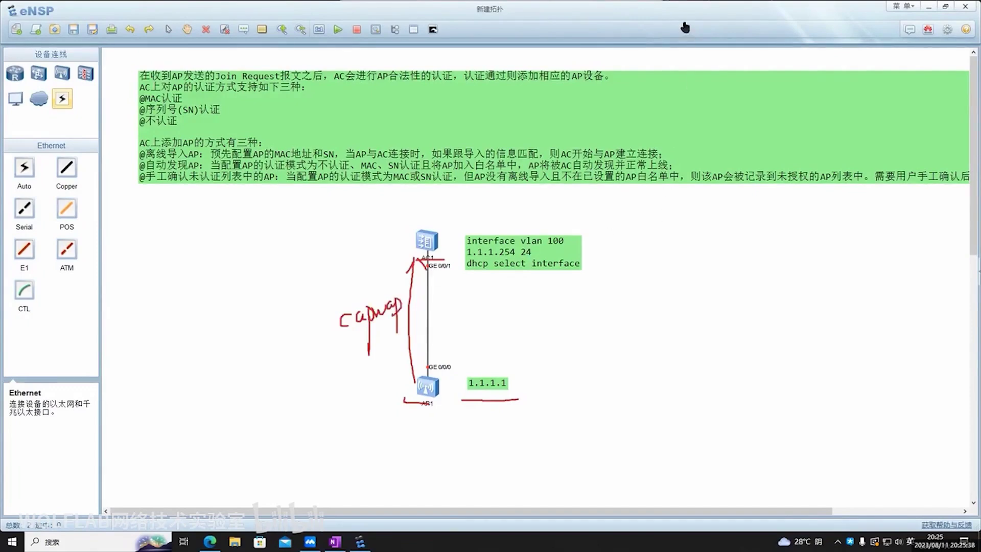
pyautogui.press('Escape')
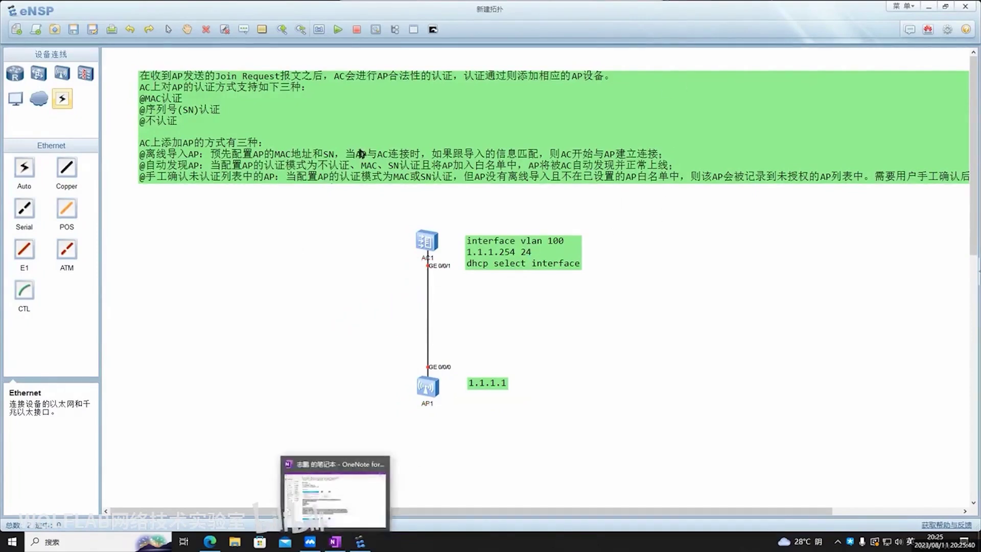
pyautogui.click(423, 252)
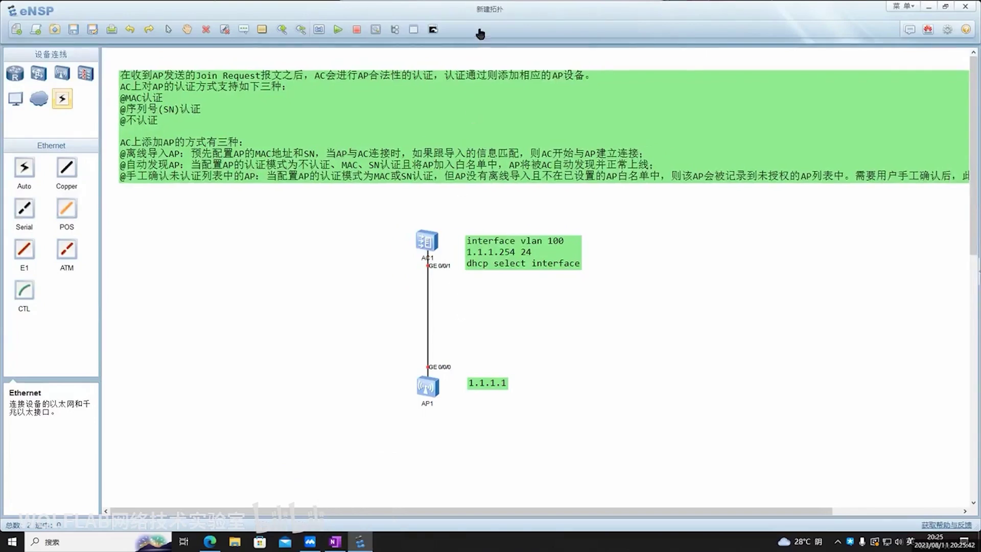
pyautogui.hotkey('ctrl', '2')
pyautogui.moveTo(323, 367)
pyautogui.mouseDown()
pyautogui.moveTo(322, 388)
pyautogui.moveTo(383, 280)
pyautogui.moveTo(418, 246)
pyautogui.mouseUp()
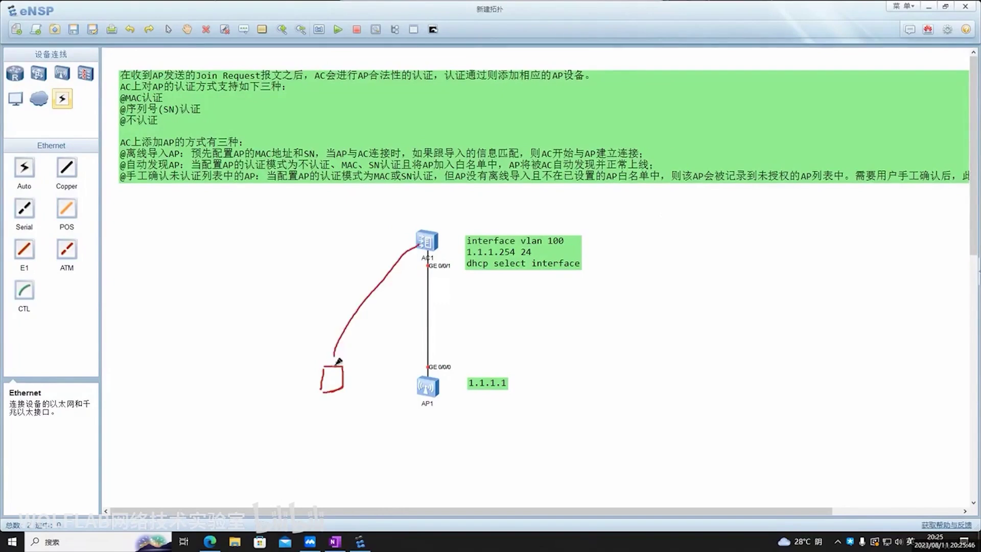
pyautogui.moveTo(531, 362)
pyautogui.mouseDown()
pyautogui.moveTo(531, 384)
pyautogui.moveTo(560, 380)
pyautogui.moveTo(439, 239)
pyautogui.mouseUp()
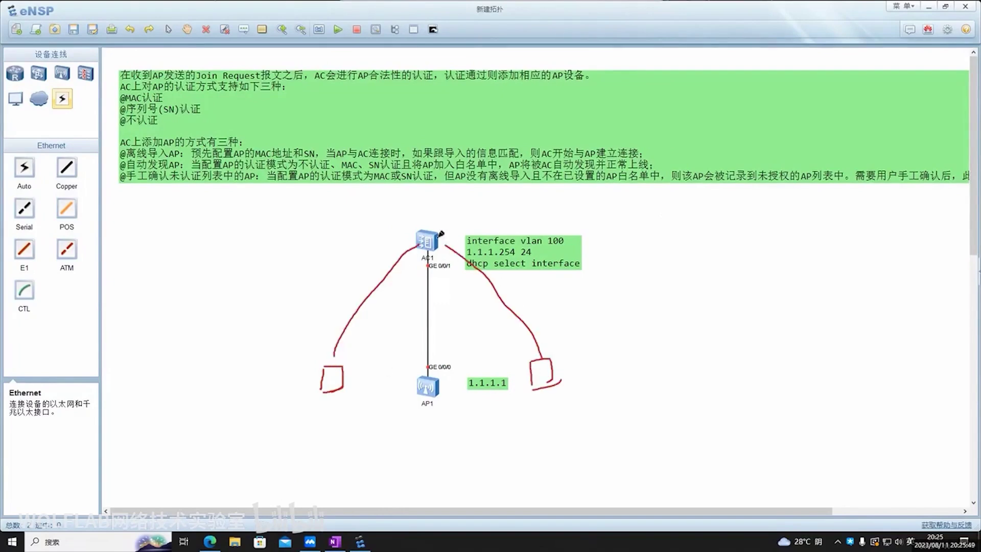
pyautogui.moveTo(596, 365)
pyautogui.mouseDown()
pyautogui.moveTo(590, 347)
pyautogui.moveTo(617, 356)
pyautogui.moveTo(605, 368)
pyautogui.moveTo(439, 241)
pyautogui.mouseUp()
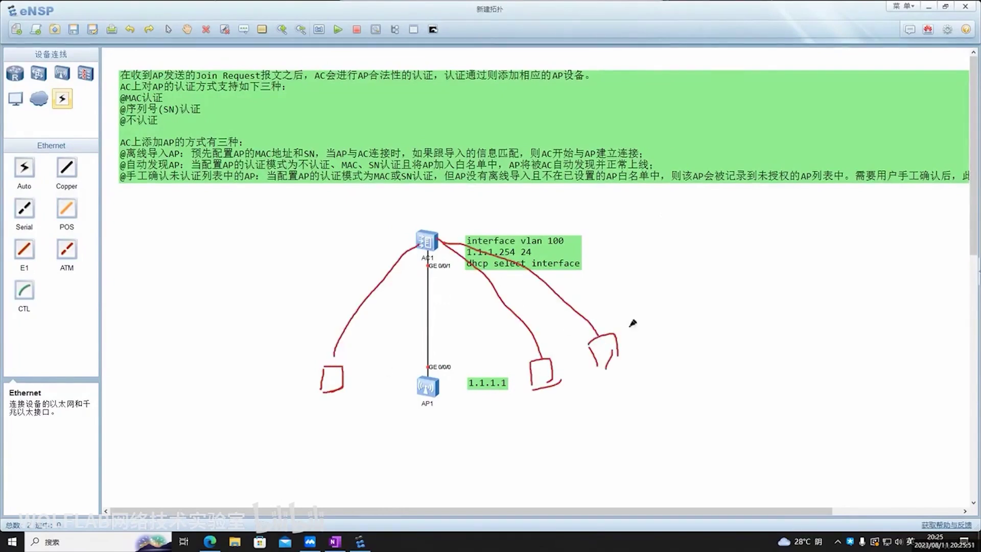
pyautogui.moveTo(644, 319)
pyautogui.mouseDown()
pyautogui.moveTo(656, 343)
pyautogui.moveTo(674, 315)
pyautogui.moveTo(653, 346)
pyautogui.mouseUp()
pyautogui.moveTo(653, 303)
pyautogui.mouseDown()
pyautogui.moveTo(644, 277)
pyautogui.moveTo(445, 233)
pyautogui.mouseUp()
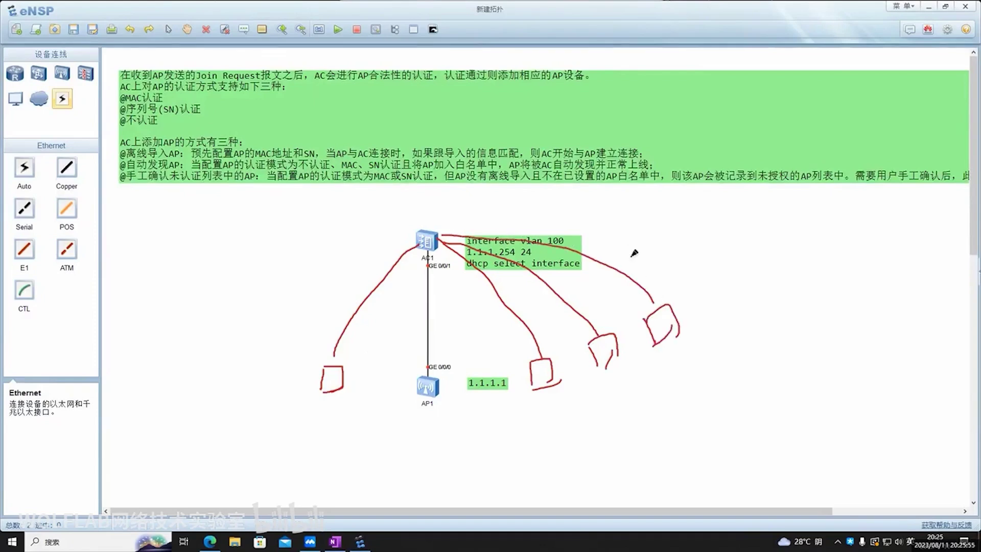
pyautogui.moveTo(401, 250)
pyautogui.mouseDown()
pyautogui.moveTo(414, 258)
pyautogui.moveTo(444, 215)
pyautogui.moveTo(382, 249)
pyautogui.mouseUp()
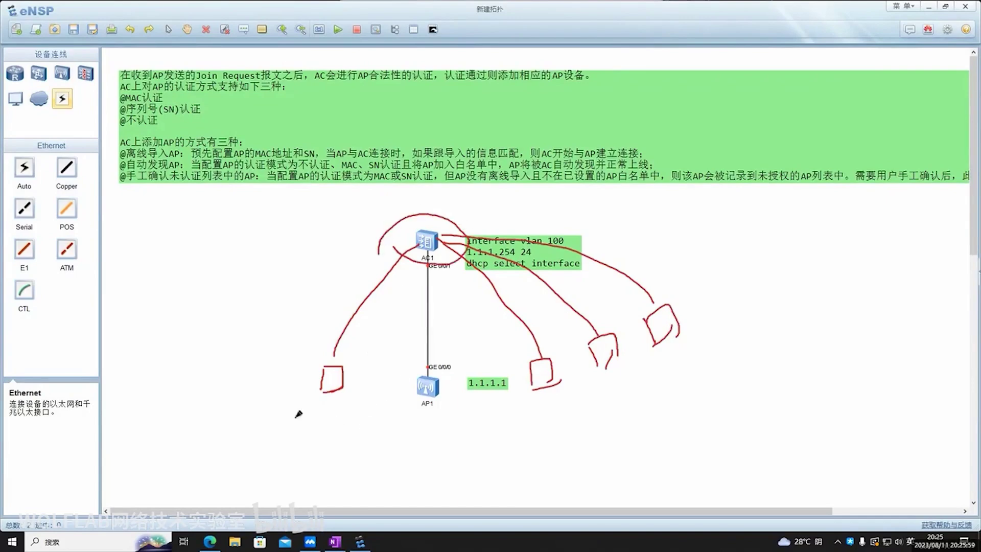
pyautogui.moveTo(294, 418); pyautogui.dragTo(335, 416)
pyautogui.moveTo(520, 417); pyautogui.dragTo(557, 407)
pyautogui.moveTo(601, 388); pyautogui.dragTo(626, 378)
pyautogui.moveTo(677, 350); pyautogui.dragTo(700, 338)
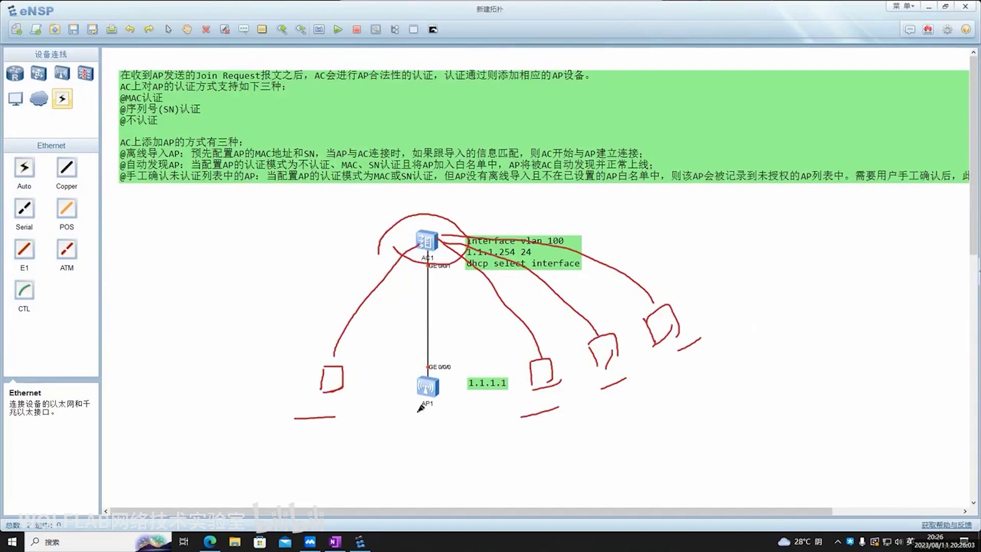
pyautogui.moveTo(408, 416); pyautogui.dragTo(448, 417)
pyautogui.moveTo(404, 416); pyautogui.dragTo(565, 402)
pyautogui.press('Escape')
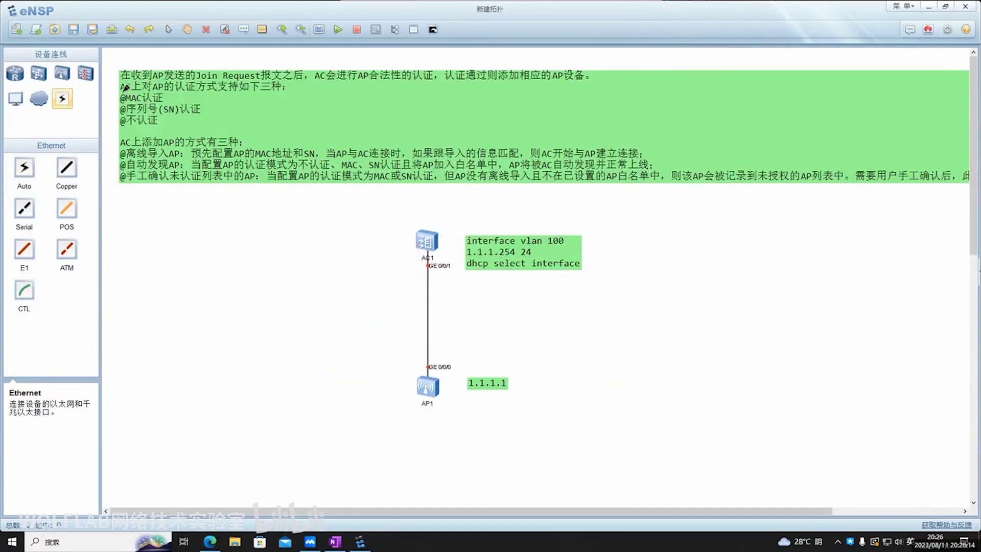
pyautogui.moveTo(123, 92); pyautogui.dragTo(291, 91)
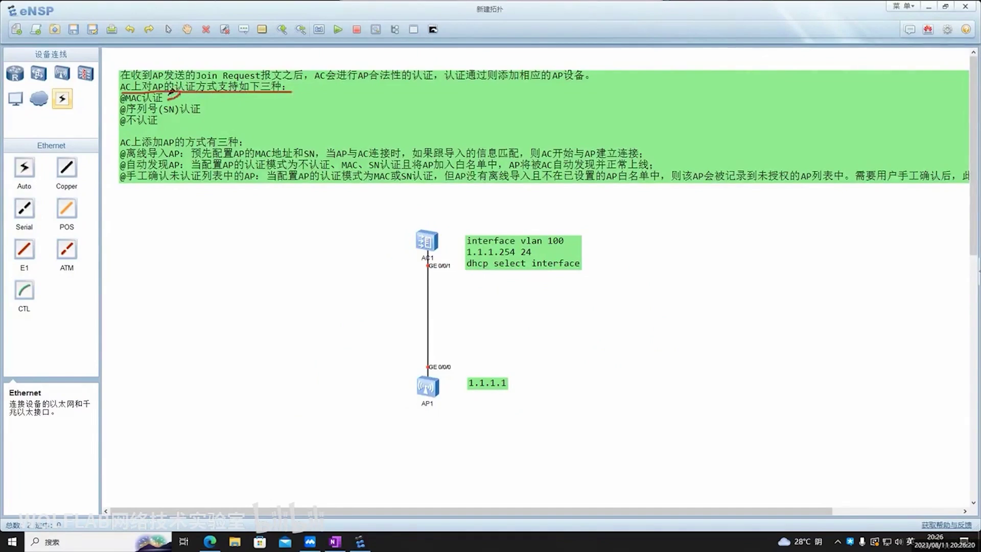
pyautogui.moveTo(166, 101); pyautogui.dragTo(178, 95)
pyautogui.moveTo(223, 96); pyautogui.dragTo(184, 123)
pyautogui.moveTo(109, 104); pyautogui.dragTo(179, 101)
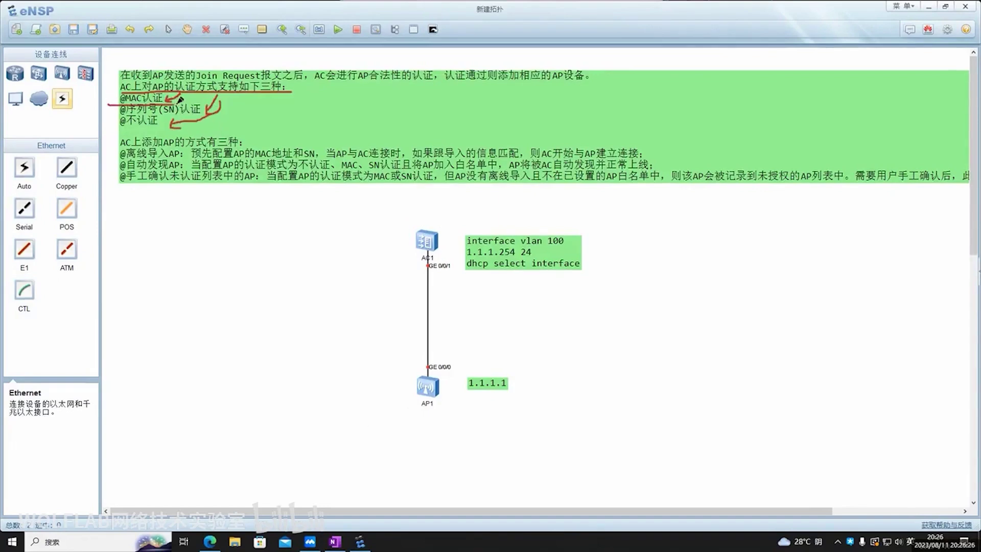
pyautogui.press('e')
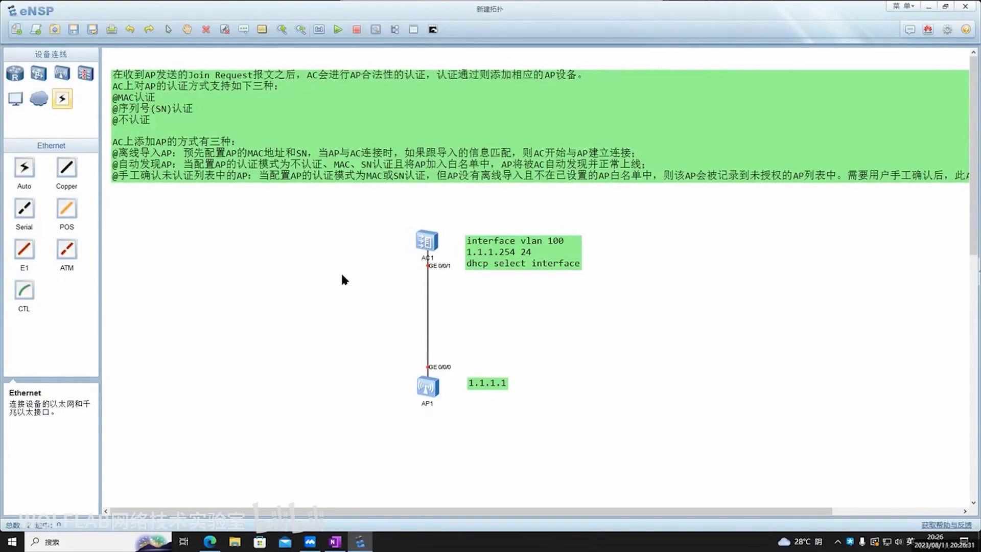
pyautogui.moveTo(430, 389)
pyautogui.mouseDown()
pyautogui.moveTo(438, 413)
pyautogui.moveTo(464, 307)
pyautogui.moveTo(451, 249)
pyautogui.moveTo(456, 255)
pyautogui.mouseUp()
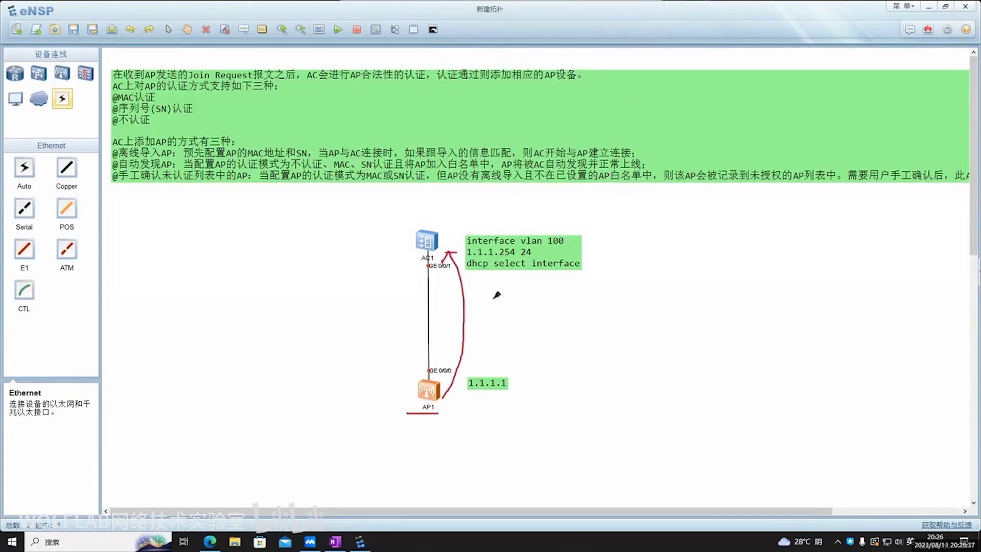
# Step: Clear the ink and add an 'a-a-a' text label just left of AP1
pyautogui.press('Escape')
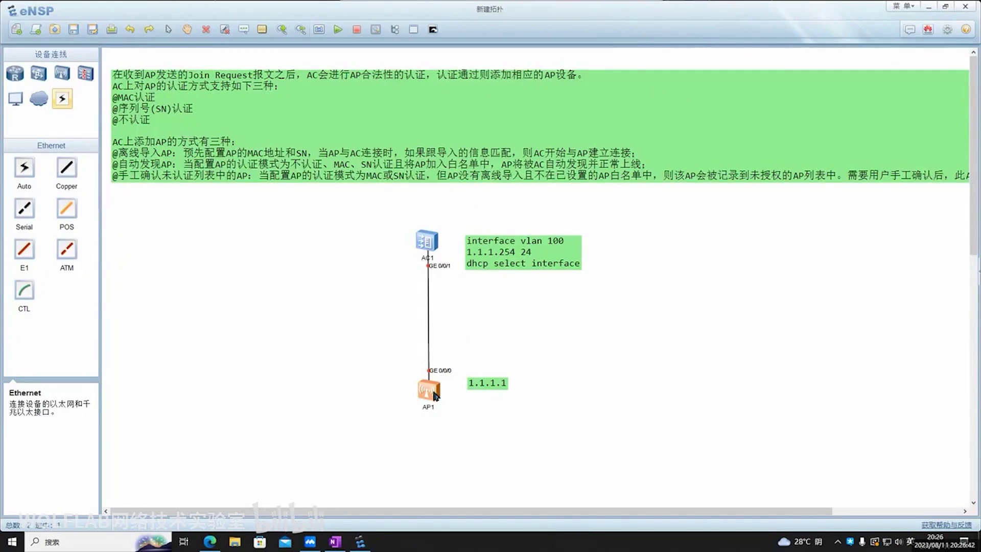
pyautogui.click(340, 363)
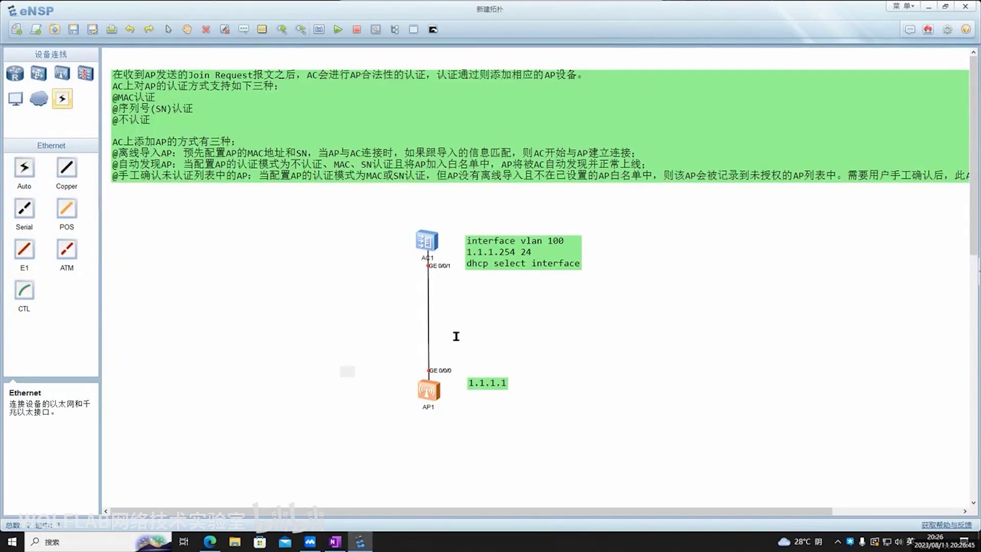
pyautogui.write('a-a-a')
pyautogui.click(386, 424)
pyautogui.moveTo(353, 374); pyautogui.dragTo(380, 382)
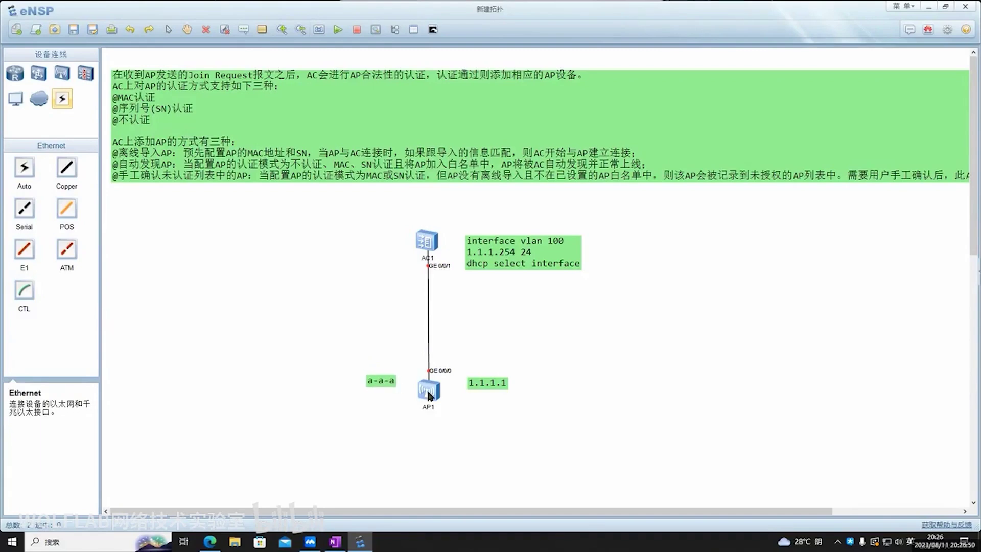
# Step: Open and close AP1's console, then bring OneNote to the front
pyautogui.doubleClick(430, 395)
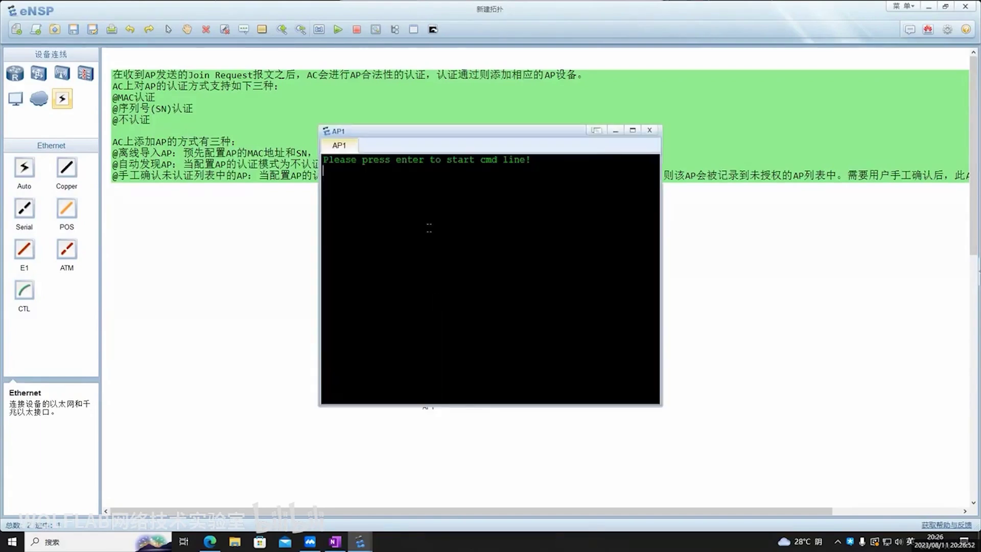
pyautogui.click(654, 131)
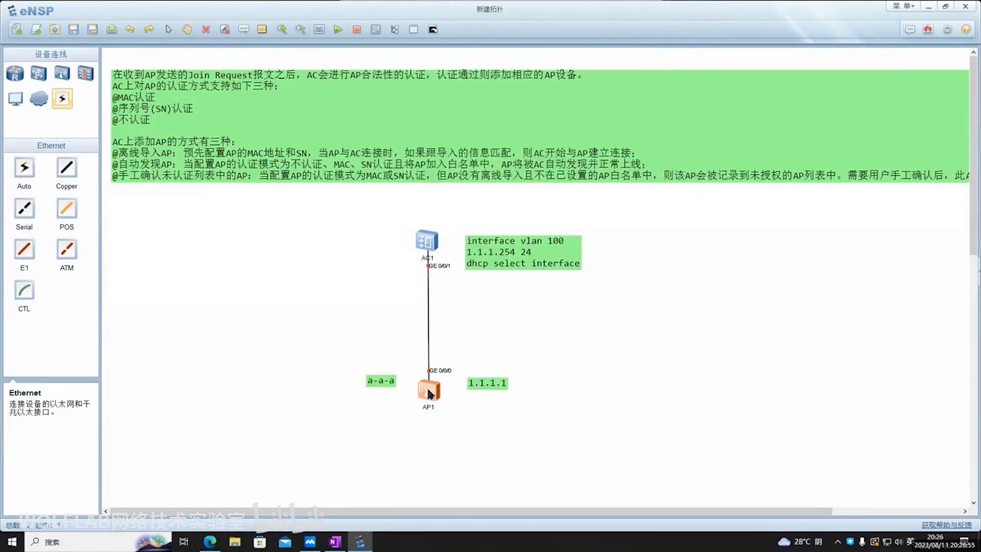
pyautogui.click(335, 542)
# Step: Browse the 无线侧组网 and AP的上线 pages, minimize OneNote, and raise the a-a-a label
pyautogui.click(142, 156)
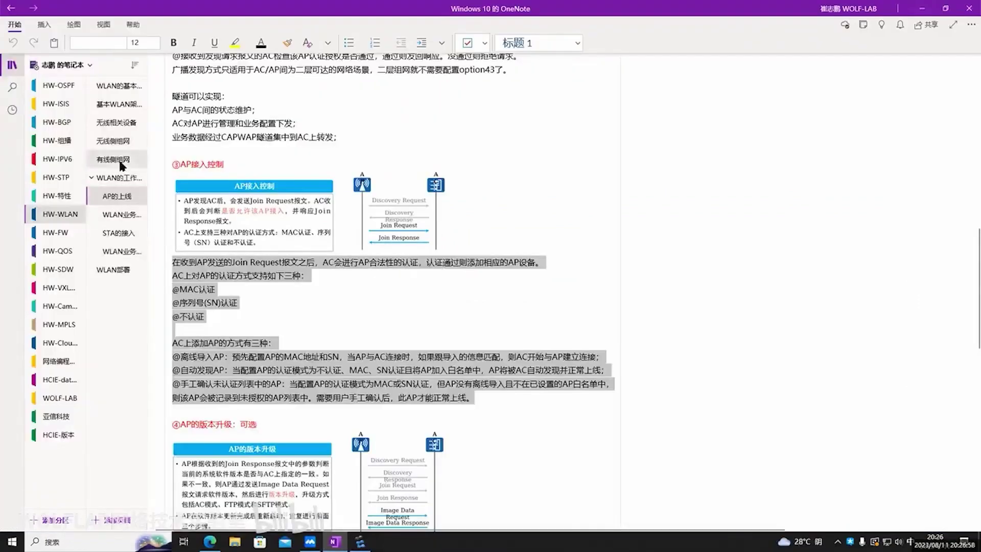
pyautogui.click(139, 142)
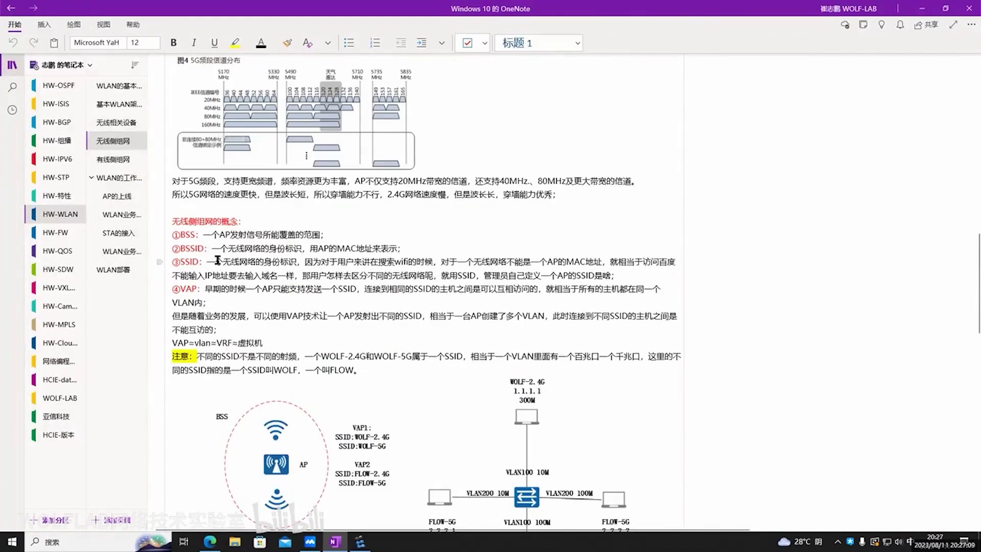
pyautogui.click(117, 195)
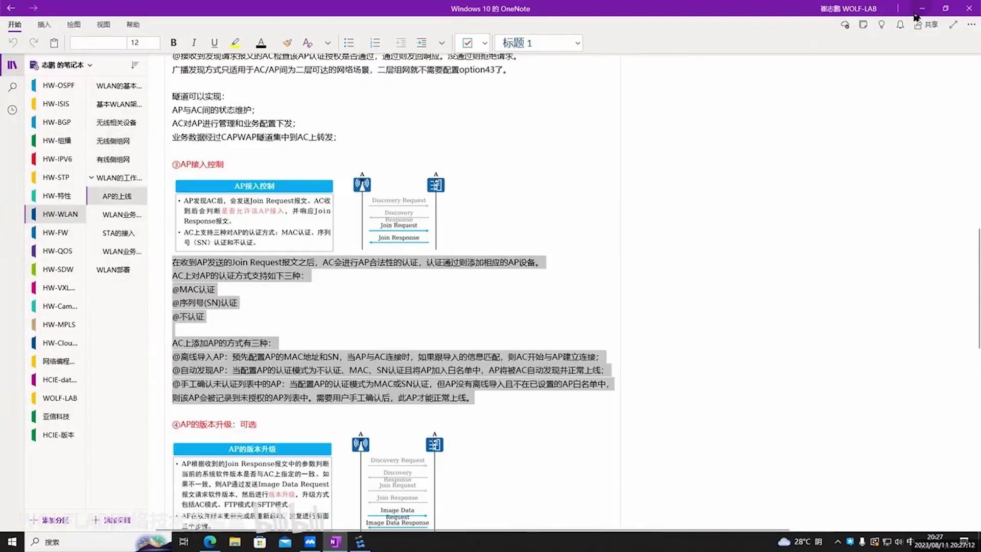
pyautogui.click(916, 13)
pyautogui.moveTo(373, 390); pyautogui.dragTo(373, 354)
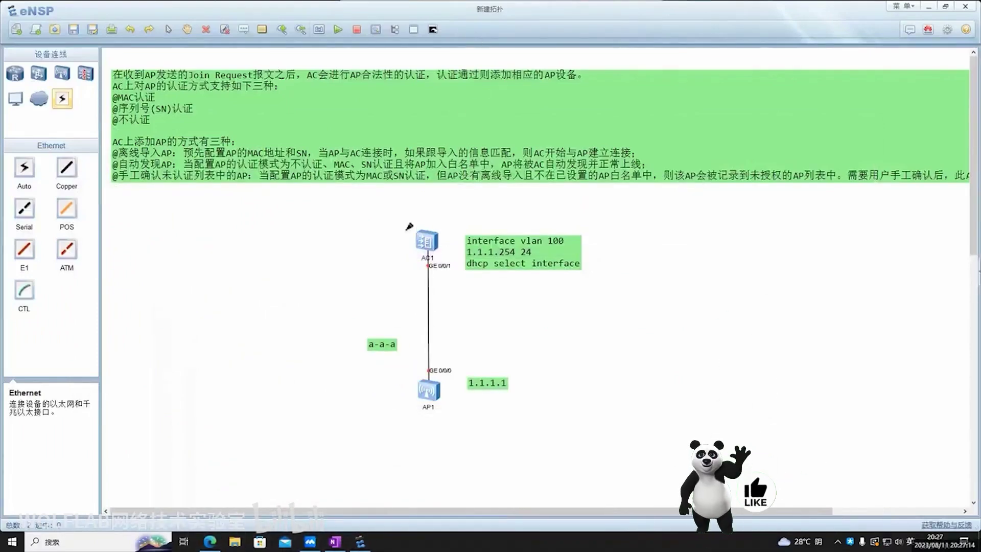
# Step: Sketch a red stroke from the a-a-a label up to AC1, then clear the ink
pyautogui.moveTo(408, 226); pyautogui.dragTo(409, 238)
pyautogui.moveTo(363, 359)
pyautogui.mouseDown()
pyautogui.moveTo(392, 355)
pyautogui.moveTo(405, 240)
pyautogui.mouseUp()
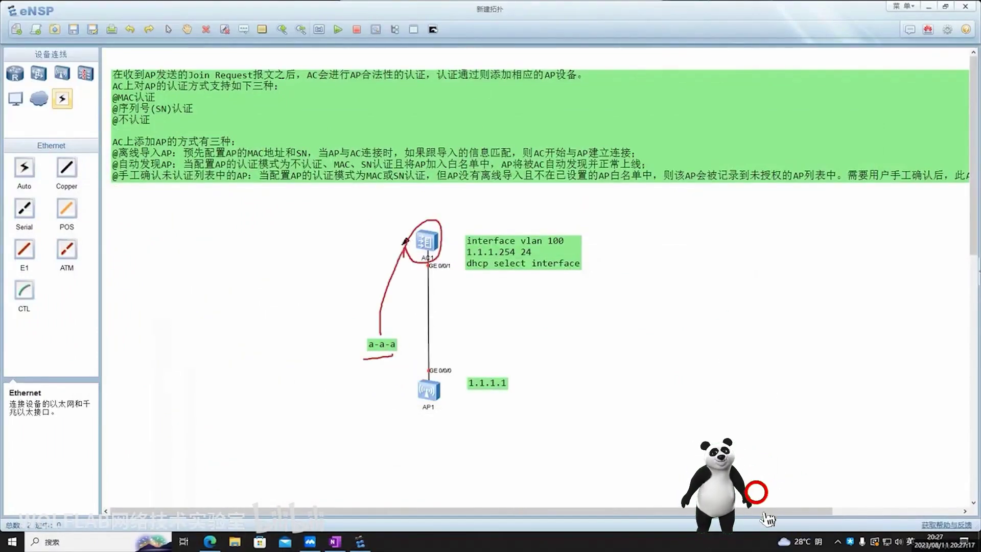
pyautogui.press('Escape')
# Step: Move the a-a-a label beside AC1 and add a 白名单 line above a-a-a
pyautogui.moveTo(382, 343); pyautogui.dragTo(385, 263)
pyautogui.doubleClick(384, 264)
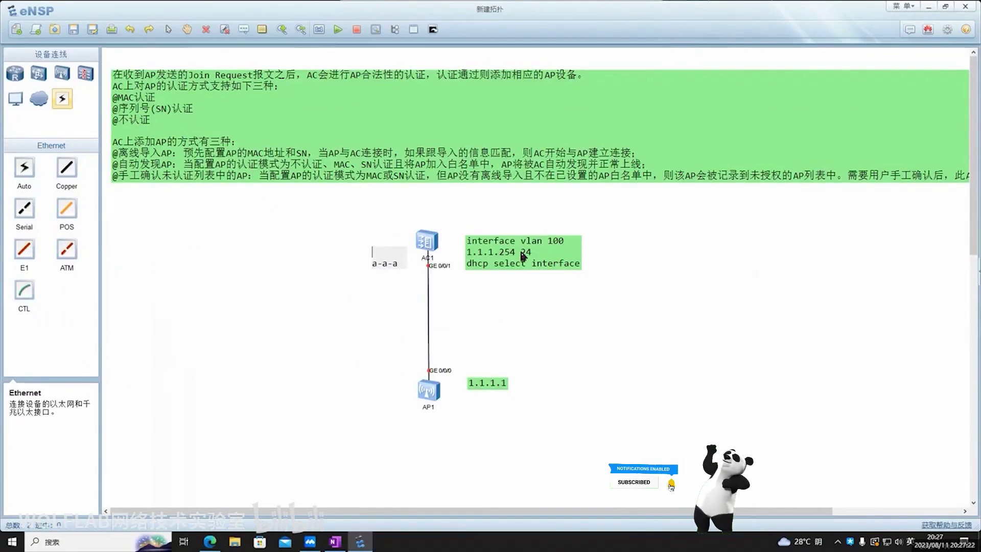
pyautogui.write('baimin')
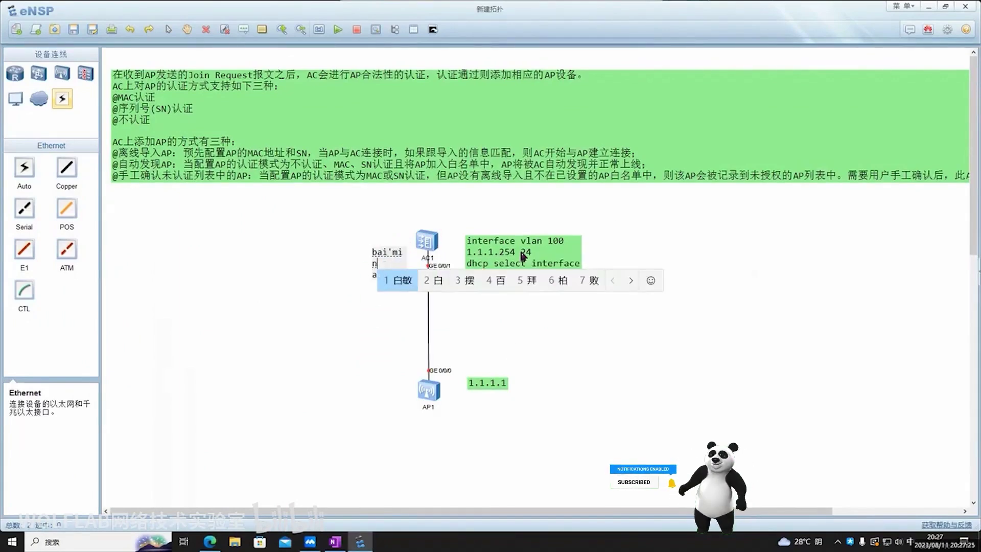
pyautogui.write('gdan')
pyautogui.press('space')
pyautogui.press('BackSpace')
pyautogui.press('BackSpace')
pyautogui.press('BackSpace')
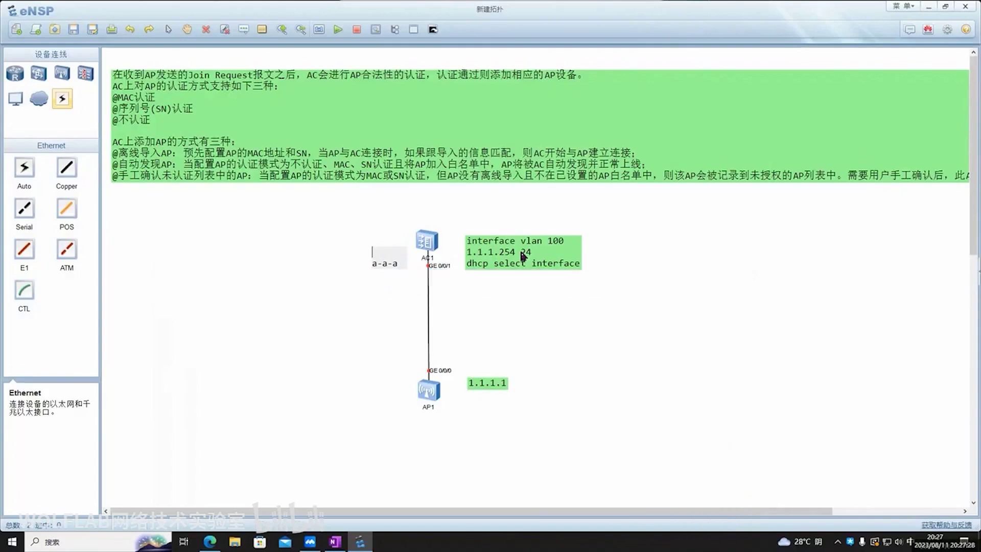
pyautogui.write('baimingdan')
pyautogui.press('space')
pyautogui.click(368, 335)
pyautogui.moveTo(390, 261); pyautogui.dragTo(381, 262)
pyautogui.click(171, 154)
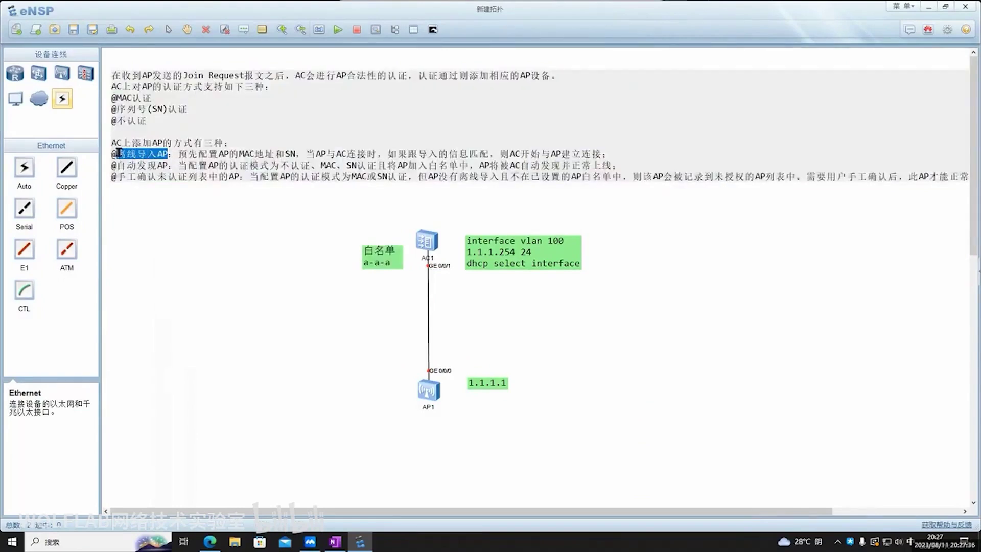
pyautogui.click(371, 251)
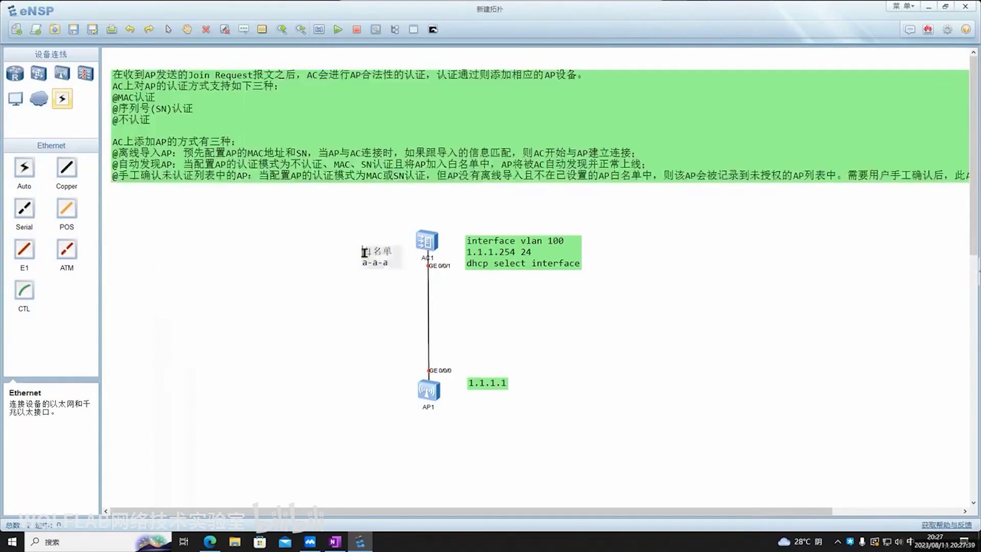
pyautogui.write('@离线导入AP')
pyautogui.press('Return')
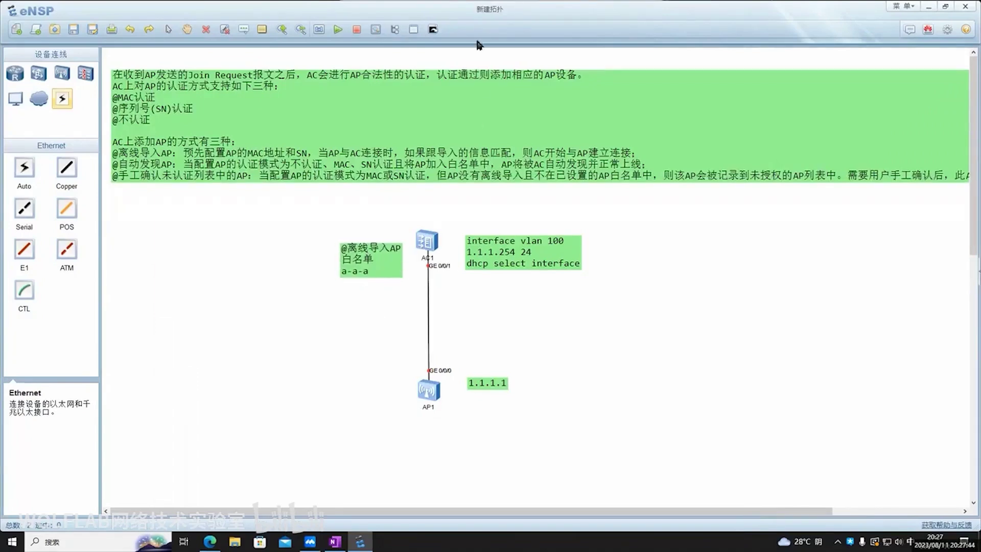
# Step: Add an sn line below a-a-a in the whitelist label
pyautogui.moveTo(416, 411)
pyautogui.mouseDown()
pyautogui.moveTo(438, 377)
pyautogui.moveTo(408, 406)
pyautogui.mouseUp()
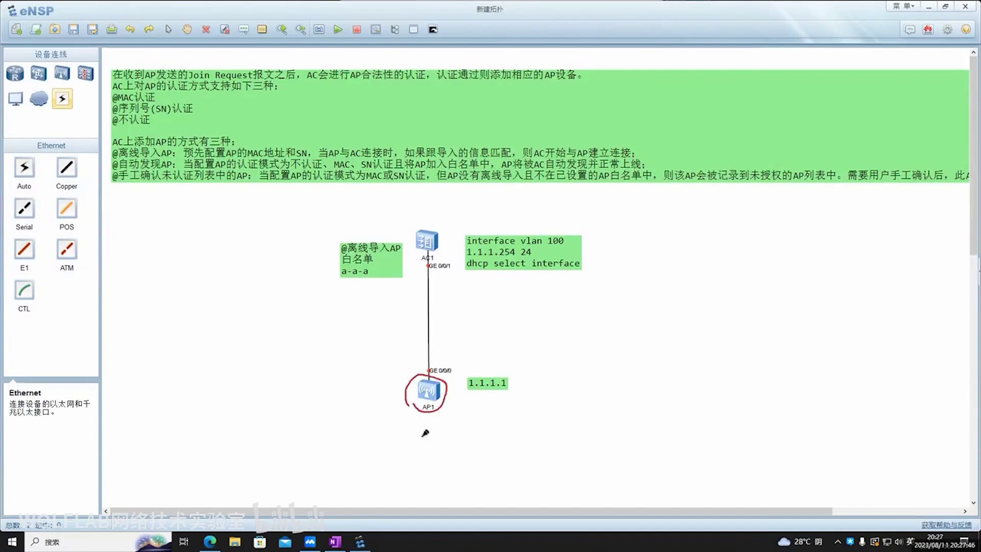
pyautogui.click(372, 270)
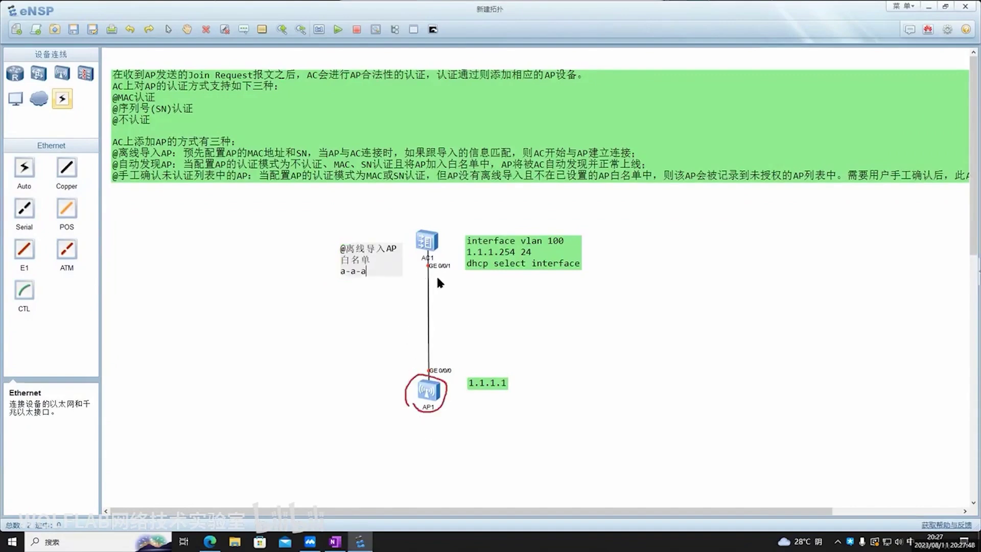
pyautogui.press('Return')
pyautogui.write('sn')
pyautogui.press('Return')
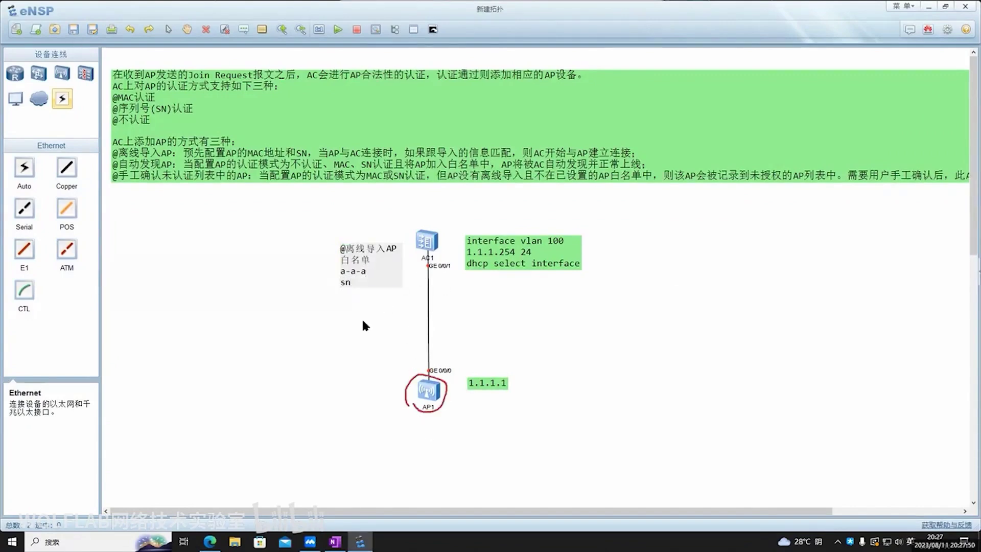
pyautogui.click(364, 325)
# Step: Draw red arrows linking the whitelist label, AC1 and AP1, then clear them
pyautogui.moveTo(411, 373)
pyautogui.mouseDown()
pyautogui.moveTo(413, 409)
pyautogui.moveTo(379, 370)
pyautogui.mouseUp()
pyautogui.moveTo(374, 241)
pyautogui.mouseDown()
pyautogui.moveTo(406, 219)
pyautogui.moveTo(415, 235)
pyautogui.mouseUp()
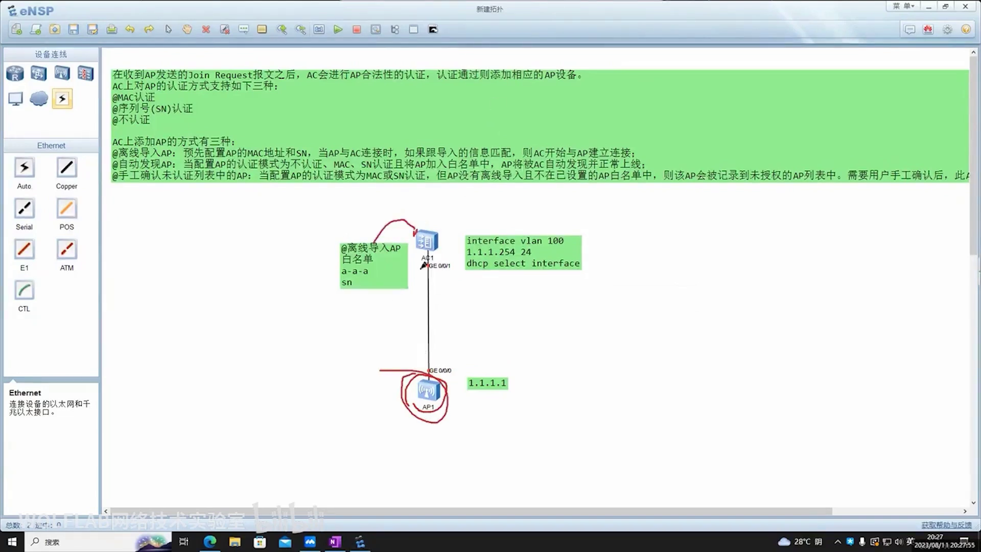
pyautogui.moveTo(385, 428); pyautogui.dragTo(474, 425)
pyautogui.moveTo(432, 225)
pyautogui.mouseDown()
pyautogui.moveTo(420, 221)
pyautogui.moveTo(440, 221)
pyautogui.moveTo(436, 263)
pyautogui.moveTo(384, 251)
pyautogui.moveTo(407, 258)
pyautogui.moveTo(359, 269)
pyautogui.mouseUp()
pyautogui.press('Escape')
# Step: Circle AP1 in red, trace its link up to AC1, then erase the ink
pyautogui.moveTo(409, 390)
pyautogui.mouseDown()
pyautogui.moveTo(440, 390)
pyautogui.moveTo(442, 379)
pyautogui.moveTo(521, 391)
pyautogui.mouseUp()
pyautogui.moveTo(440, 383)
pyautogui.mouseDown()
pyautogui.moveTo(437, 258)
pyautogui.moveTo(429, 264)
pyautogui.moveTo(408, 241)
pyautogui.moveTo(417, 262)
pyautogui.mouseUp()
pyautogui.moveTo(439, 390)
pyautogui.mouseDown()
pyautogui.moveTo(412, 378)
pyautogui.moveTo(441, 385)
pyautogui.mouseUp()
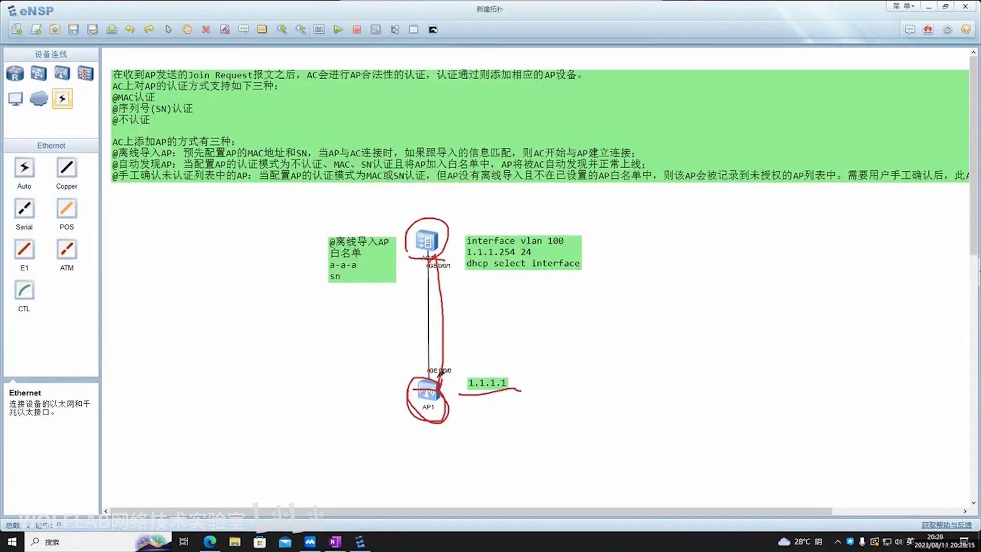
pyautogui.press('Escape')
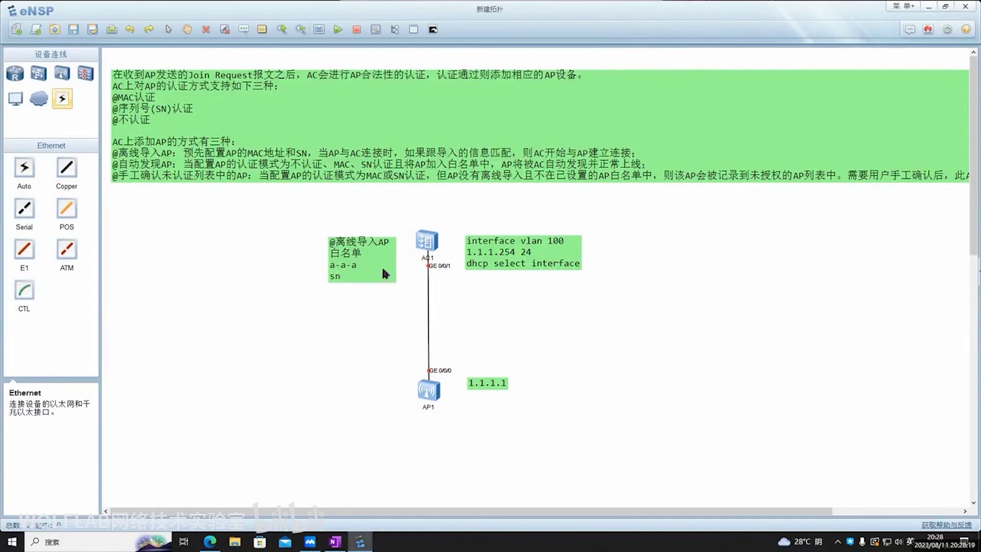
pyautogui.moveTo(383, 272); pyautogui.dragTo(383, 268)
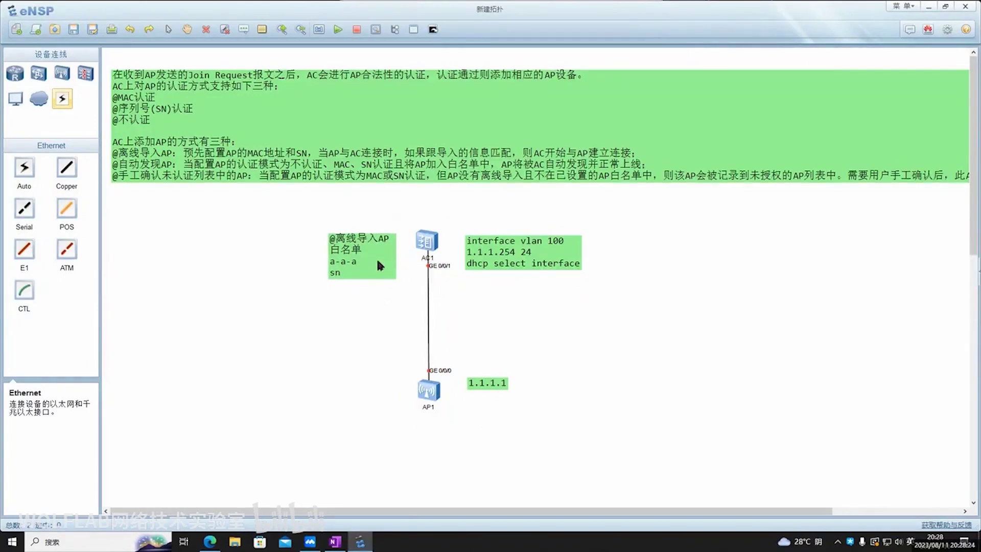
pyautogui.doubleClick(151, 118)
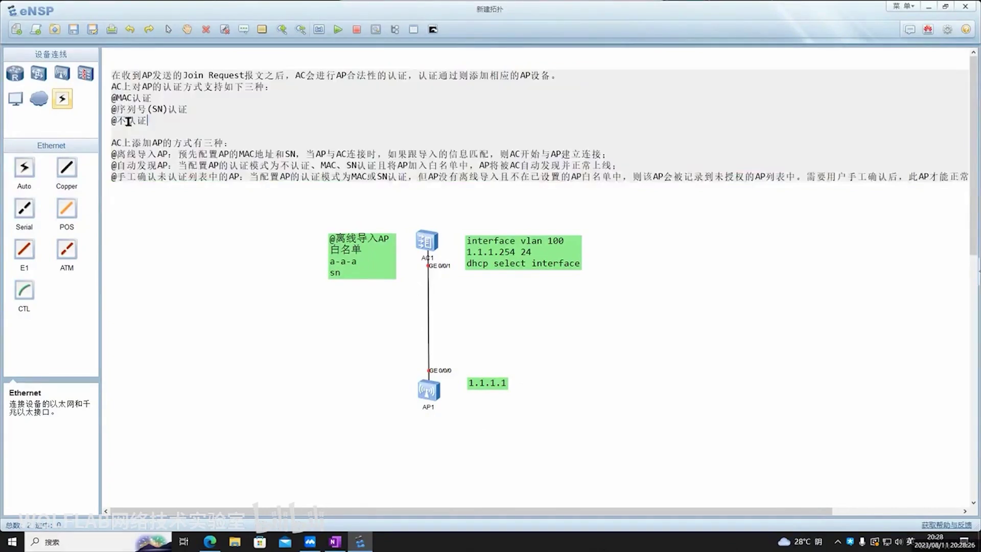
pyautogui.moveTo(149, 120); pyautogui.dragTo(101, 120)
pyautogui.moveTo(158, 97); pyautogui.dragTo(98, 98)
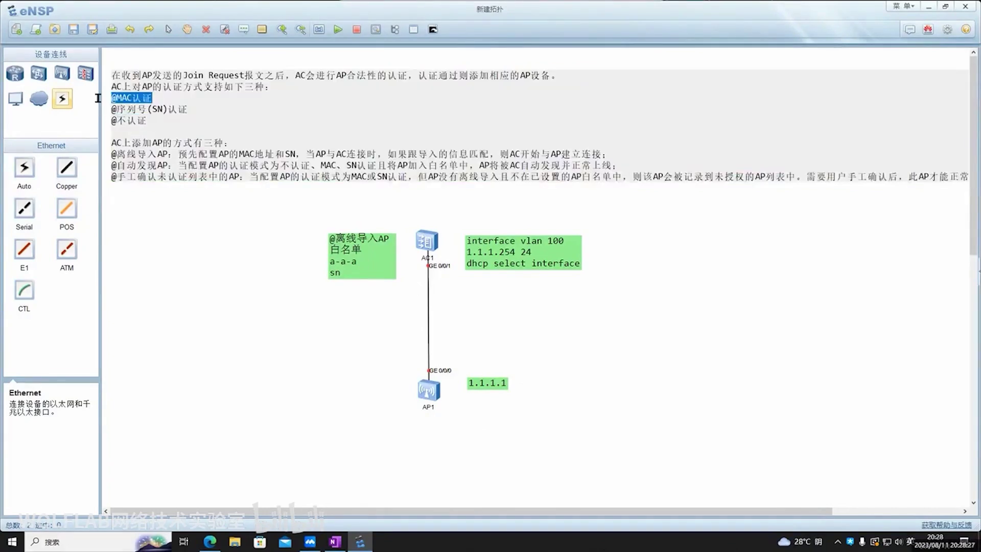
pyautogui.click(217, 269)
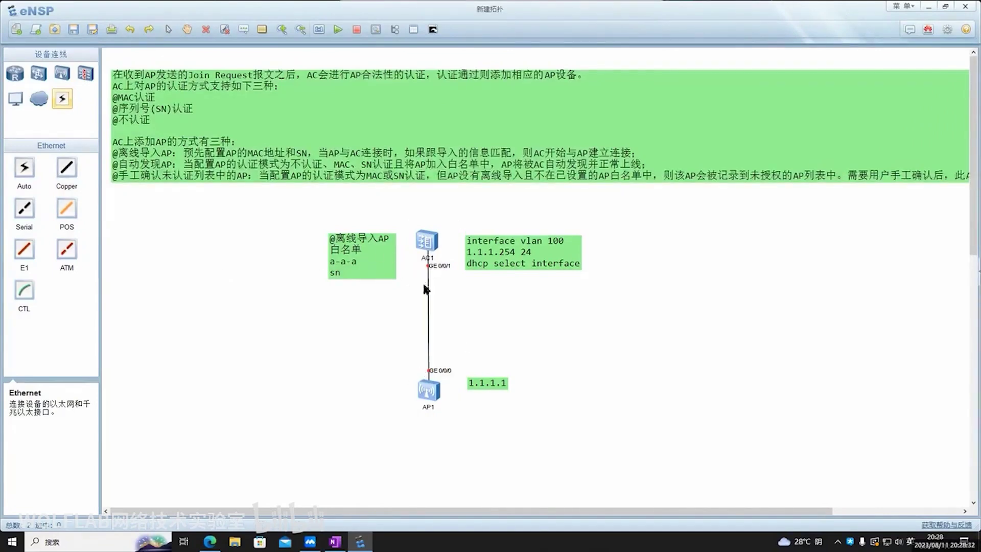
pyautogui.doubleClick(167, 115)
pyautogui.moveTo(193, 109); pyautogui.dragTo(93, 108)
pyautogui.click(266, 298)
pyautogui.moveTo(400, 400)
pyautogui.mouseDown()
pyautogui.moveTo(394, 294)
pyautogui.moveTo(411, 225)
pyautogui.moveTo(453, 245)
pyautogui.mouseUp()
pyautogui.press('Escape')
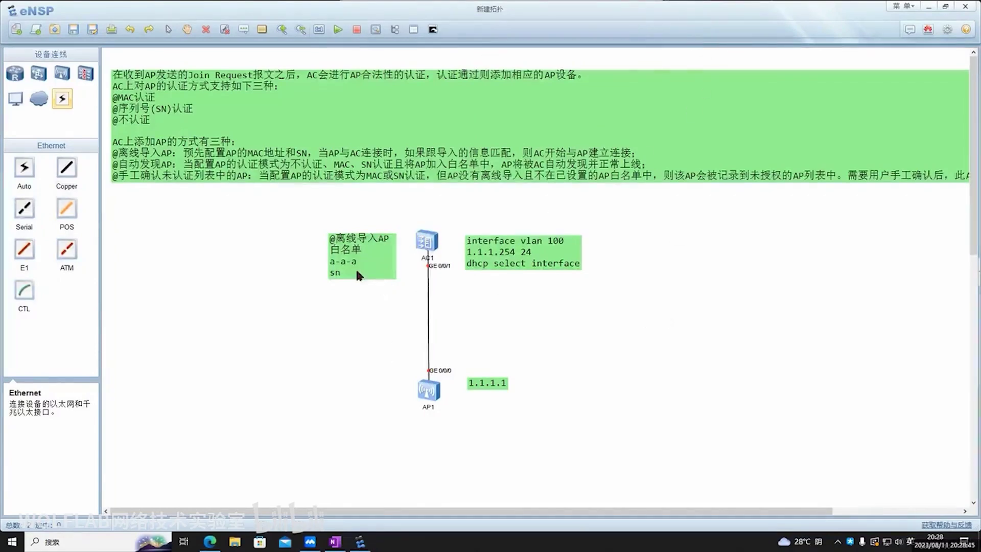
pyautogui.moveTo(109, 130); pyautogui.dragTo(164, 129)
pyautogui.moveTo(438, 254)
pyautogui.mouseDown()
pyautogui.moveTo(489, 341)
pyautogui.moveTo(488, 369)
pyautogui.moveTo(494, 352)
pyautogui.moveTo(571, 335)
pyautogui.moveTo(581, 342)
pyautogui.moveTo(557, 353)
pyautogui.mouseUp()
pyautogui.moveTo(565, 358)
pyautogui.mouseDown()
pyautogui.moveTo(565, 388)
pyautogui.moveTo(577, 356)
pyautogui.moveTo(587, 406)
pyautogui.mouseUp()
pyautogui.moveTo(595, 349); pyautogui.dragTo(592, 367)
pyautogui.moveTo(480, 404)
pyautogui.mouseDown()
pyautogui.moveTo(498, 382)
pyautogui.moveTo(505, 423)
pyautogui.mouseUp()
pyautogui.moveTo(504, 374); pyautogui.dragTo(501, 389)
pyautogui.moveTo(520, 374)
pyautogui.mouseDown()
pyautogui.moveTo(620, 350)
pyautogui.moveTo(526, 237)
pyautogui.moveTo(482, 220)
pyautogui.mouseUp()
pyautogui.moveTo(477, 222); pyautogui.dragTo(499, 224)
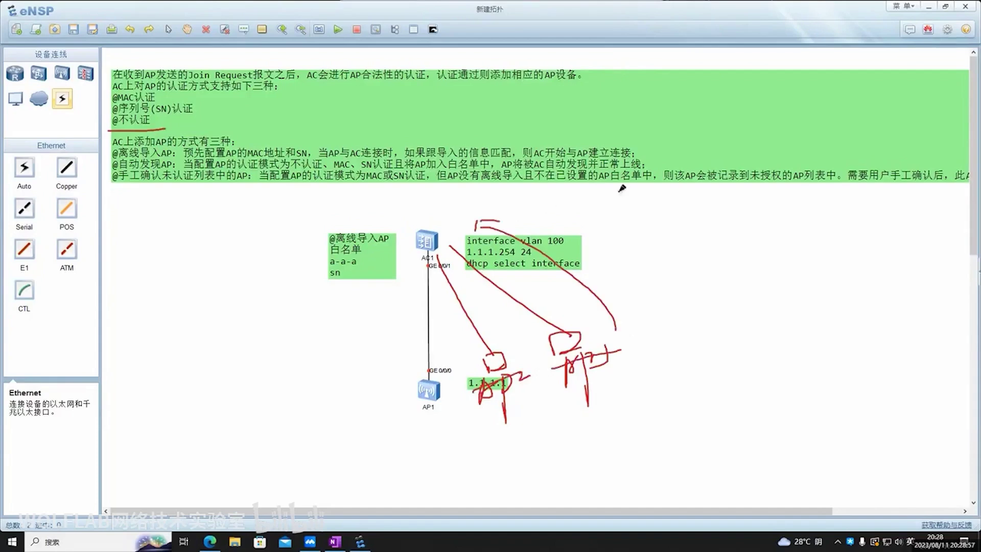
pyautogui.press('e')
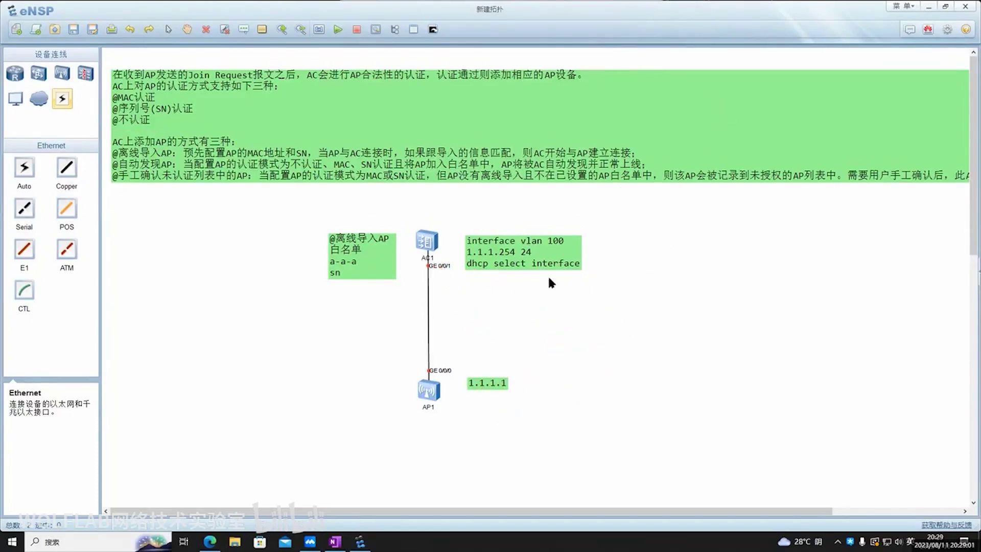
# Step: Scroll OneNote down to the ④AP的版本升级：可选 heading and select it, then return to eNSP
pyautogui.click(335, 541)
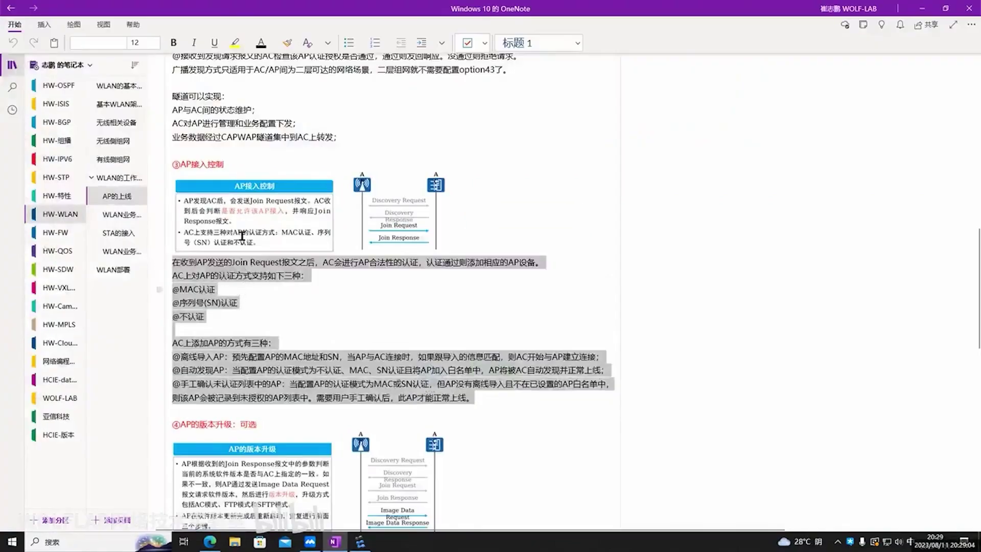
pyautogui.click(232, 164)
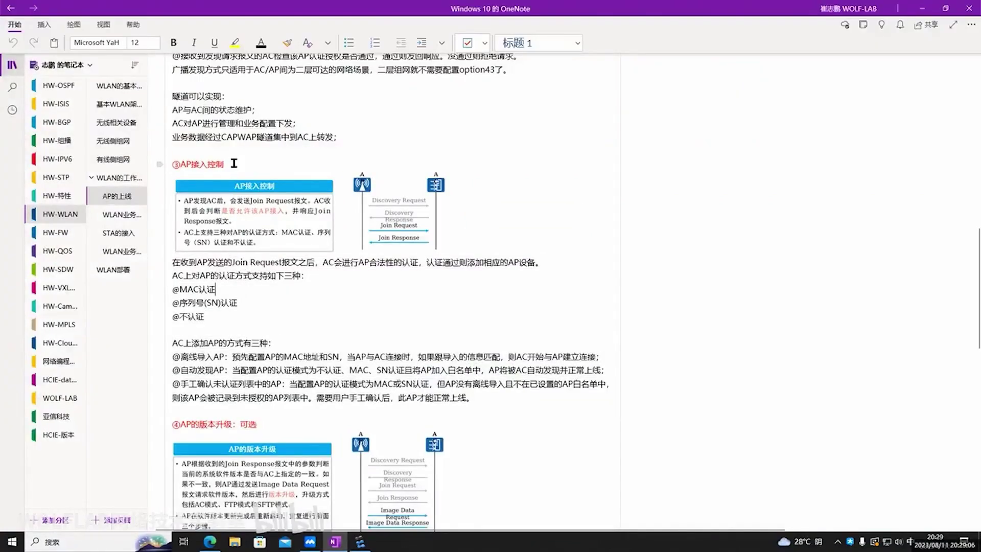
pyautogui.scroll(-3, 231, 166)
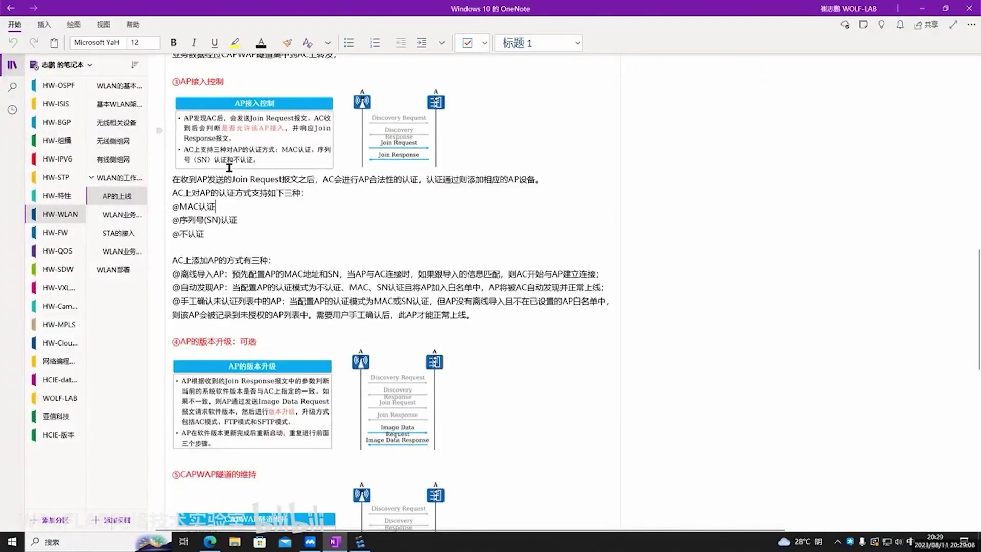
pyautogui.scroll(-3, 230, 168)
pyautogui.scroll(-2, 229, 167)
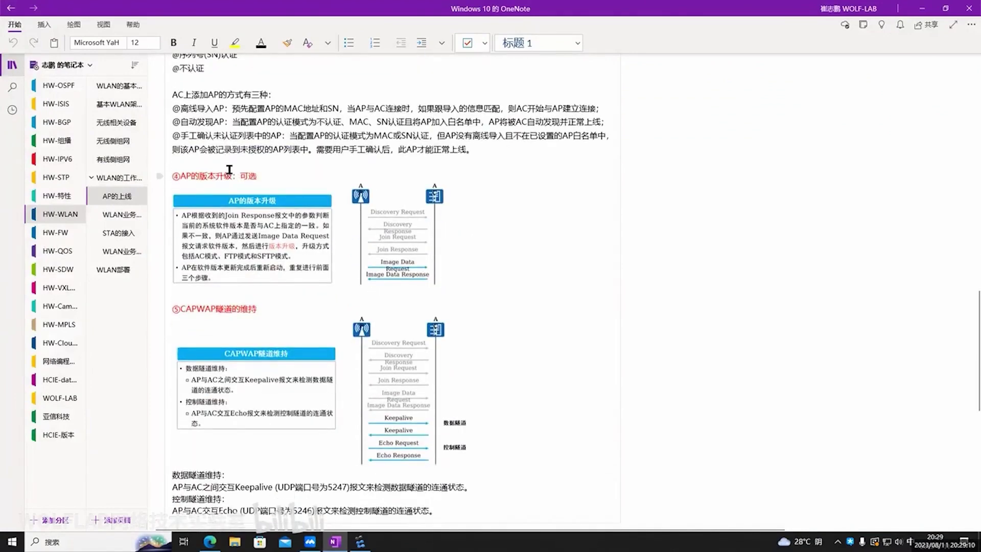
pyautogui.moveTo(267, 176); pyautogui.dragTo(174, 175)
pyautogui.click(219, 176)
pyautogui.moveTo(257, 176); pyautogui.dragTo(172, 176)
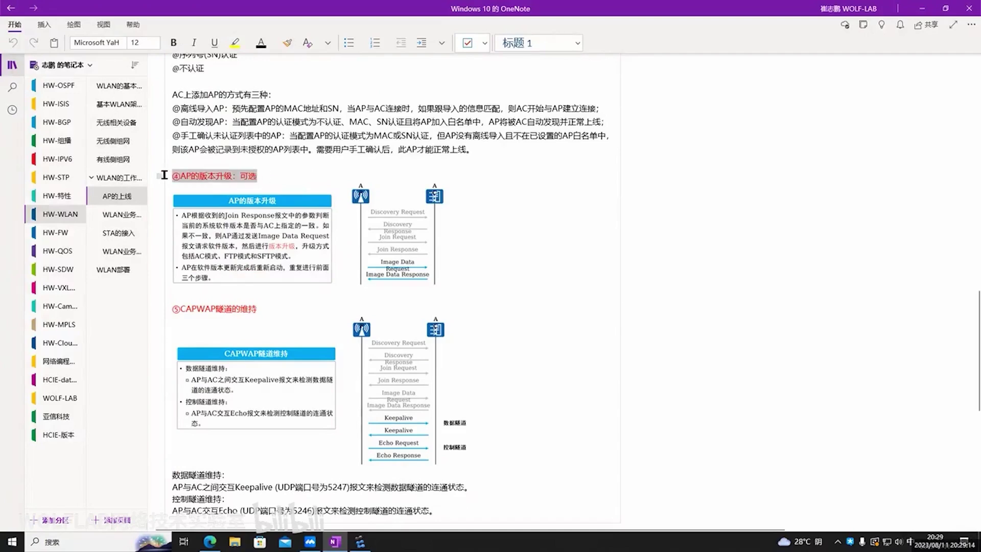
pyautogui.click(216, 176)
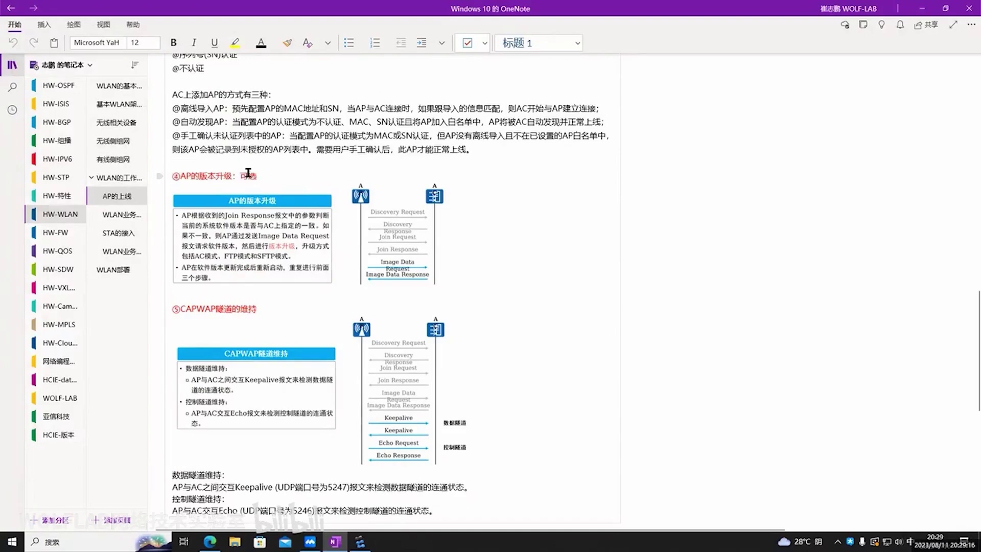
pyautogui.moveTo(258, 175); pyautogui.dragTo(172, 176)
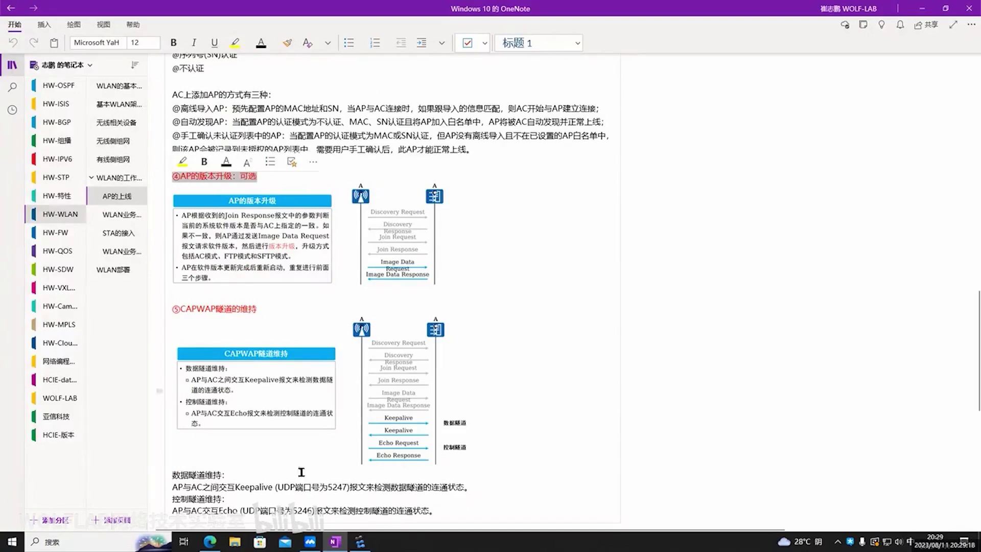
pyautogui.click(360, 543)
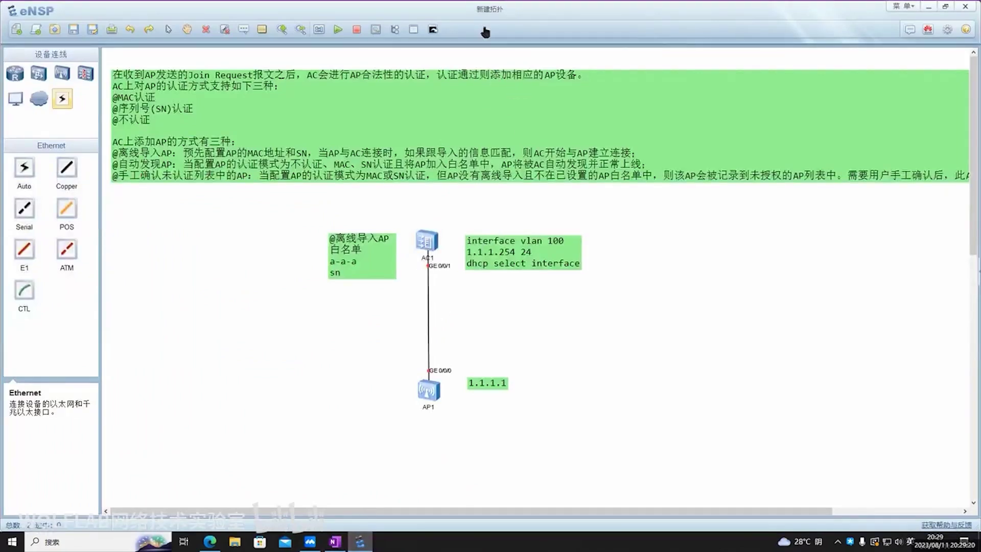
# Step: Circle AC1 and draw a red line down to AP1, then clear the ink
pyautogui.moveTo(414, 261); pyautogui.dragTo(429, 264)
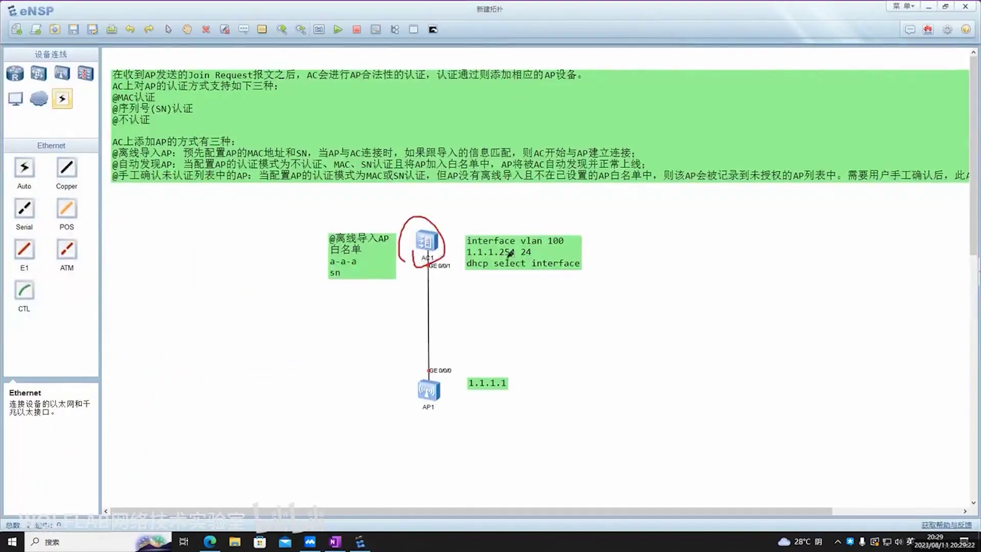
pyautogui.moveTo(373, 399); pyautogui.dragTo(409, 263)
pyautogui.moveTo(357, 384); pyautogui.dragTo(378, 404)
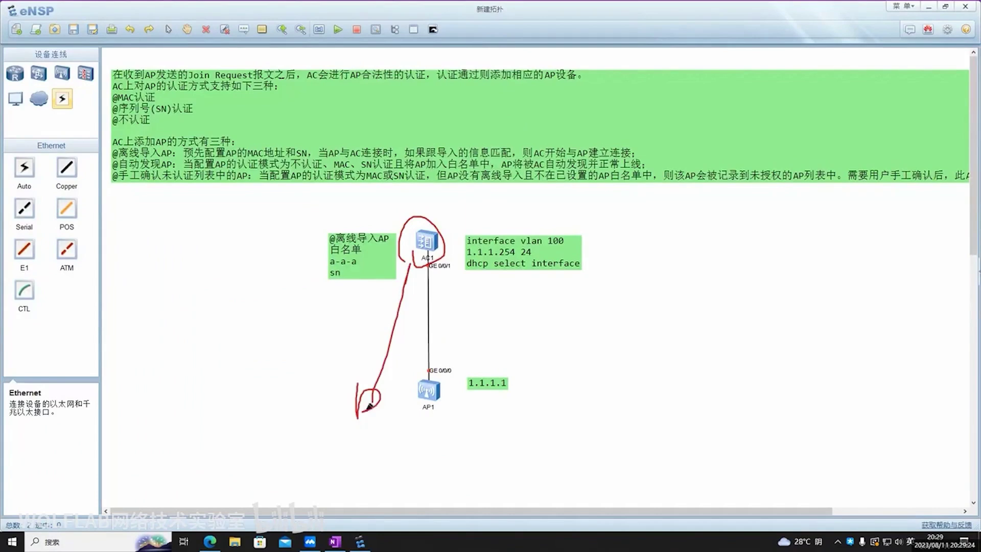
pyautogui.moveTo(469, 185); pyautogui.dragTo(466, 220)
pyautogui.moveTo(470, 185)
pyautogui.mouseDown()
pyautogui.moveTo(488, 204)
pyautogui.moveTo(460, 221)
pyautogui.moveTo(498, 216)
pyautogui.mouseUp()
pyautogui.press('e')
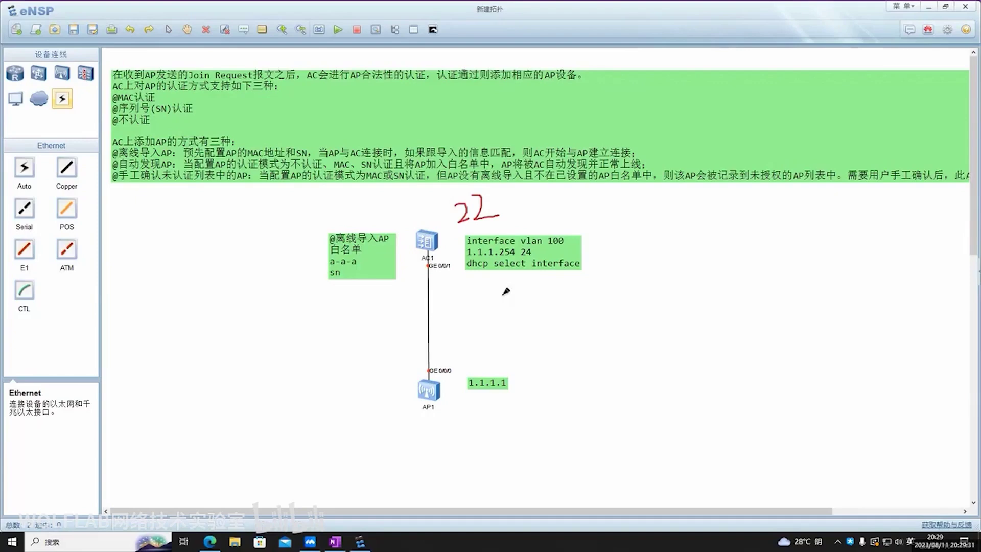
# Step: Underline AP1, write 21 below it, arrow up to AC1, circle AP1, then clear the ink
pyautogui.moveTo(406, 411); pyautogui.dragTo(459, 409)
pyautogui.moveTo(394, 423); pyautogui.dragTo(423, 440)
pyautogui.moveTo(414, 361); pyautogui.dragTo(425, 378)
pyautogui.moveTo(410, 312)
pyautogui.mouseDown()
pyautogui.moveTo(406, 251)
pyautogui.moveTo(424, 264)
pyautogui.mouseUp()
pyautogui.moveTo(413, 405)
pyautogui.mouseDown()
pyautogui.moveTo(421, 377)
pyautogui.moveTo(419, 415)
pyautogui.mouseUp()
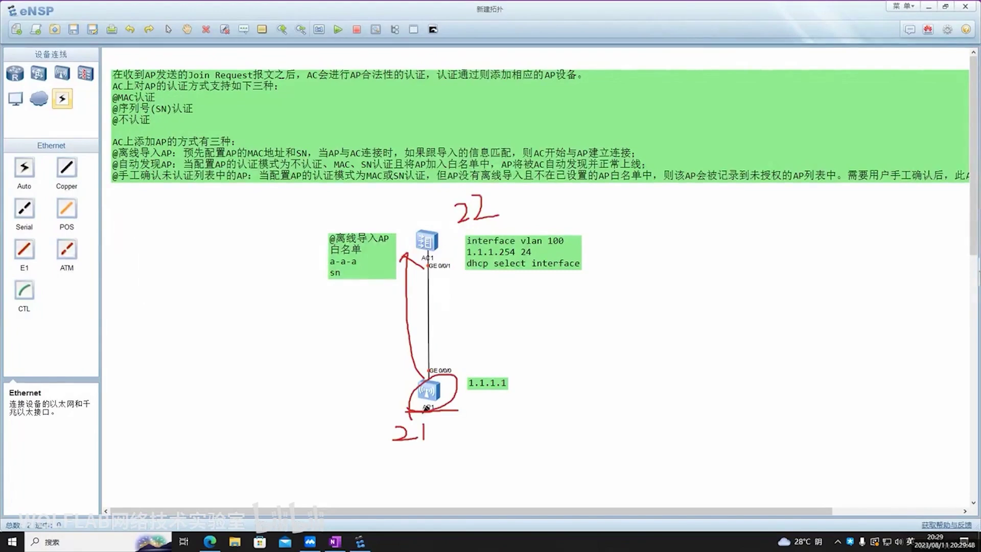
pyautogui.press('Escape')
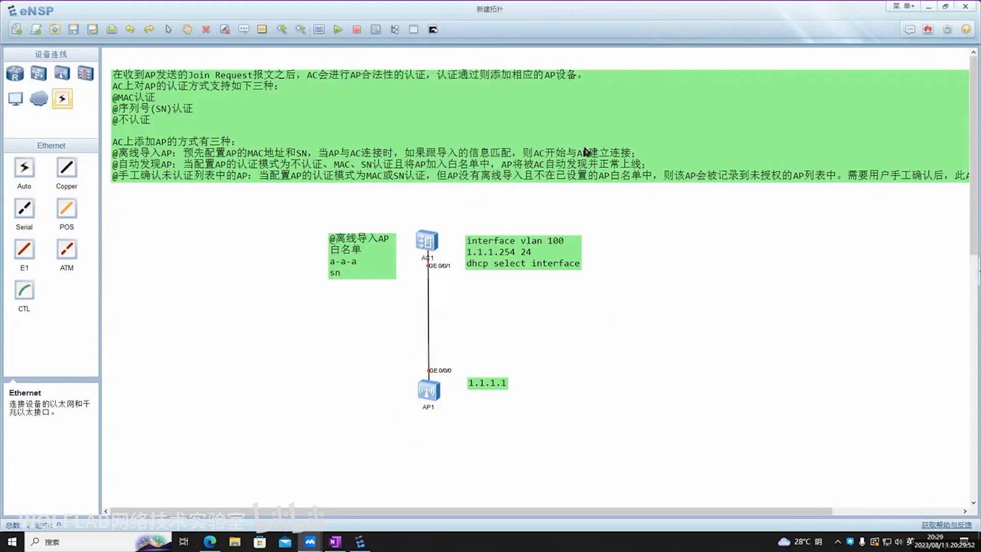
# Step: Select the ⑤CAPWAP隧道的维持 heading in OneNote, minimise it, and loop the AC1–AP1 link in red
pyautogui.click(340, 545)
pyautogui.click(269, 179)
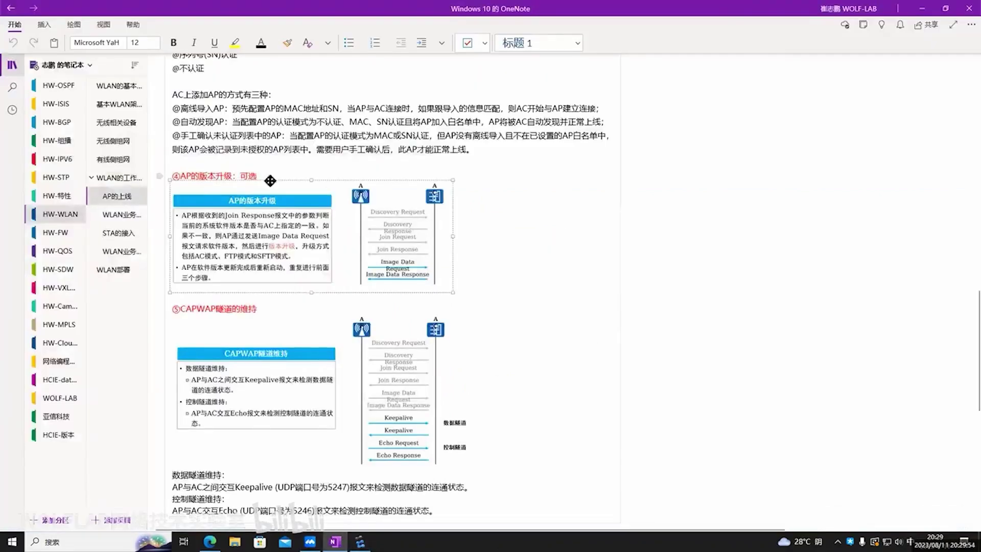
pyautogui.scroll(-2, 278, 270)
pyautogui.click(267, 225)
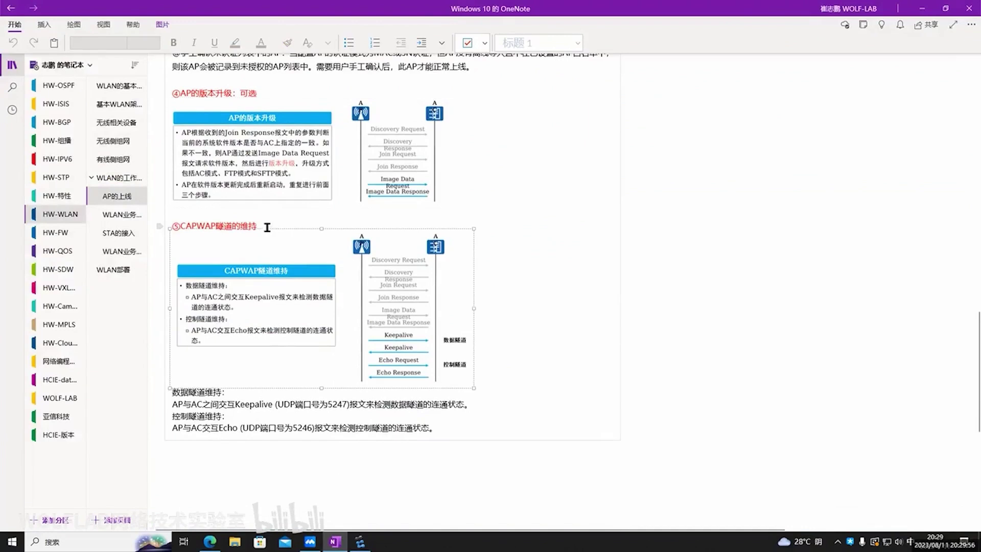
pyautogui.tripleClick(223, 225)
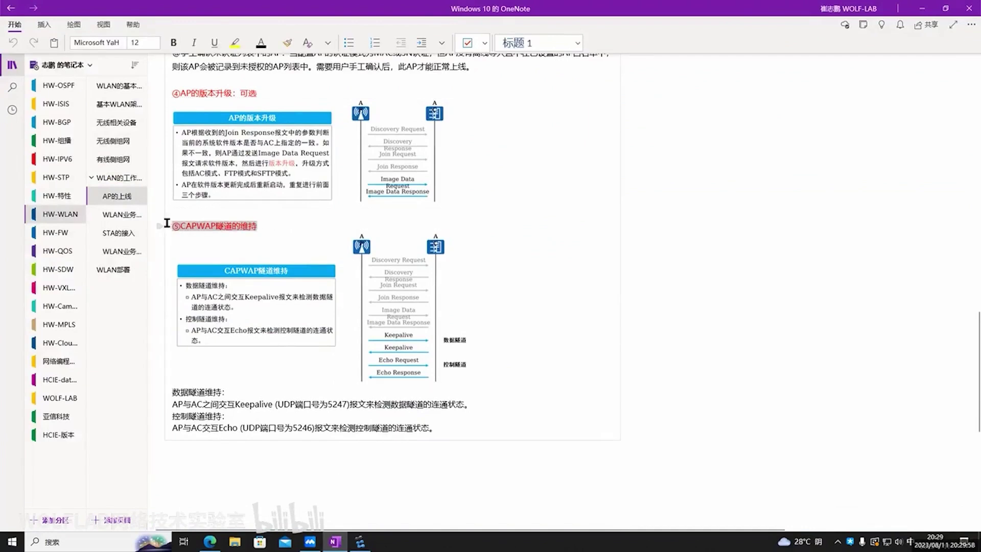
pyautogui.click(274, 226)
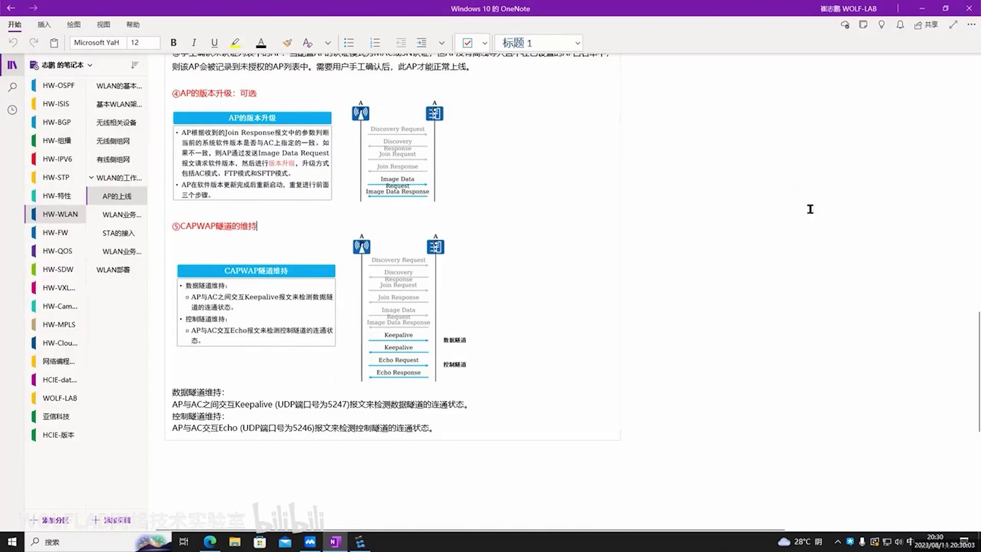
pyautogui.click(922, 8)
pyautogui.moveTo(429, 254)
pyautogui.mouseDown()
pyautogui.moveTo(424, 365)
pyautogui.moveTo(440, 308)
pyautogui.moveTo(432, 250)
pyautogui.moveTo(420, 256)
pyautogui.mouseUp()
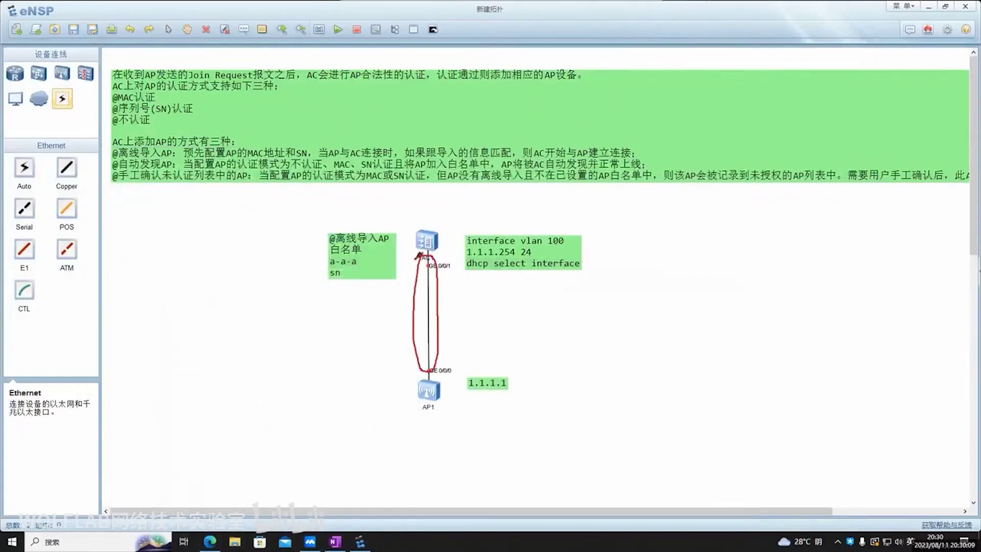
# Step: Underline AP1, circle AC1, draw links to sketched AP2 and AP3, and write capwap
pyautogui.moveTo(409, 420); pyautogui.dragTo(444, 419)
pyautogui.moveTo(414, 245)
pyautogui.mouseDown()
pyautogui.moveTo(451, 214)
pyautogui.moveTo(419, 250)
pyautogui.moveTo(531, 364)
pyautogui.mouseUp()
pyautogui.moveTo(405, 265)
pyautogui.mouseDown()
pyautogui.moveTo(340, 392)
pyautogui.moveTo(366, 391)
pyautogui.moveTo(348, 418)
pyautogui.moveTo(357, 457)
pyautogui.mouseUp()
pyautogui.moveTo(360, 405); pyautogui.dragTo(367, 412)
pyautogui.moveTo(369, 409); pyautogui.dragTo(381, 417)
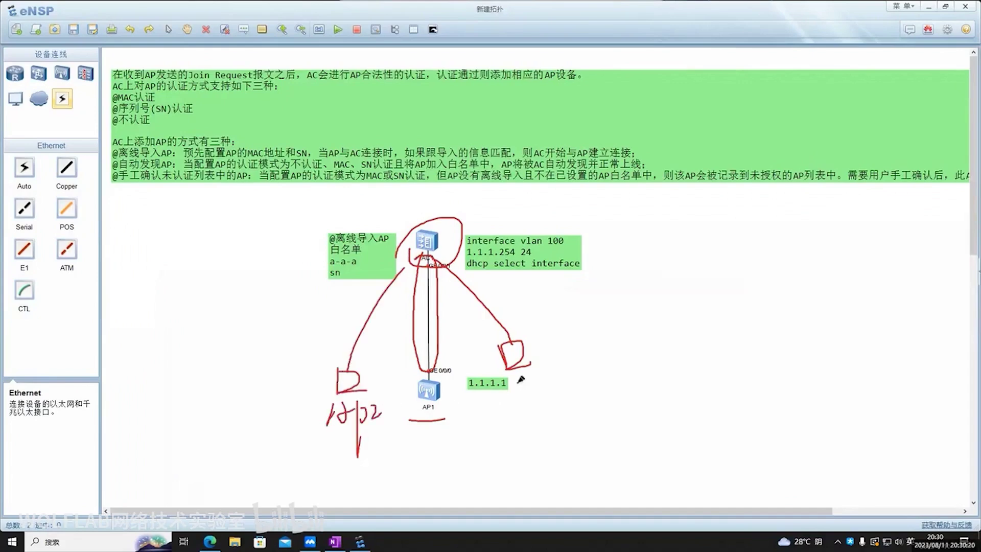
pyautogui.moveTo(517, 380)
pyautogui.mouseDown()
pyautogui.moveTo(516, 403)
pyautogui.moveTo(525, 381)
pyautogui.mouseUp()
pyautogui.moveTo(529, 378); pyautogui.dragTo(536, 438)
pyautogui.moveTo(530, 381)
pyautogui.mouseDown()
pyautogui.moveTo(539, 394)
pyautogui.moveTo(557, 390)
pyautogui.mouseUp()
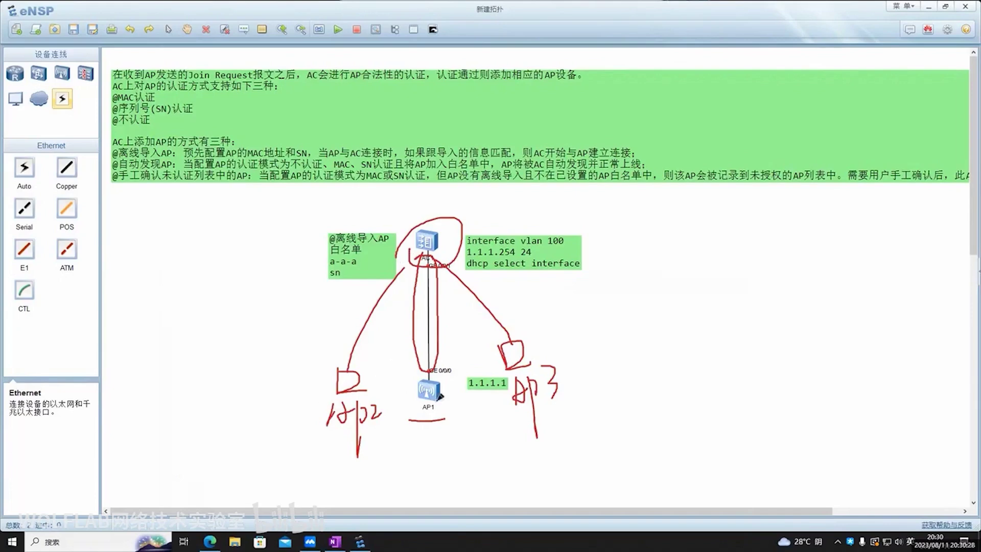
pyautogui.moveTo(535, 281)
pyautogui.mouseDown()
pyautogui.moveTo(527, 294)
pyautogui.moveTo(547, 290)
pyautogui.moveTo(552, 343)
pyautogui.moveTo(568, 279)
pyautogui.moveTo(587, 265)
pyautogui.moveTo(609, 329)
pyautogui.mouseUp()
pyautogui.moveTo(607, 270); pyautogui.dragTo(607, 279)
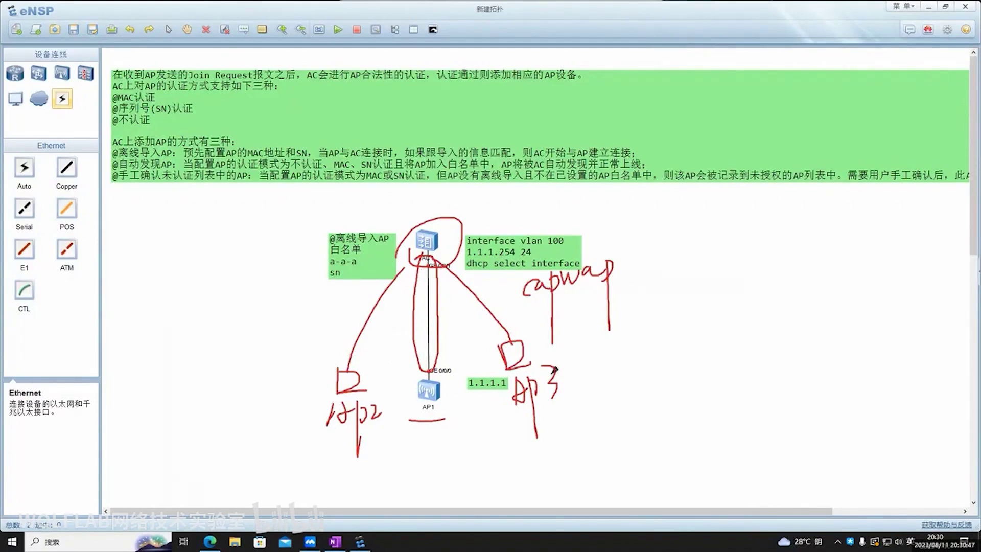
# Step: Circle AC1, draw red arrows down to AP2, AP1 and AP3, and underline capwap
pyautogui.moveTo(460, 227)
pyautogui.mouseDown()
pyautogui.moveTo(459, 210)
pyautogui.moveTo(397, 242)
pyautogui.moveTo(457, 221)
pyautogui.mouseUp()
pyautogui.moveTo(575, 189)
pyautogui.mouseDown()
pyautogui.moveTo(638, 189)
pyautogui.moveTo(469, 218)
pyautogui.moveTo(478, 226)
pyautogui.mouseUp()
pyautogui.moveTo(459, 221)
pyautogui.mouseDown()
pyautogui.moveTo(415, 216)
pyautogui.moveTo(429, 214)
pyautogui.mouseUp()
pyautogui.moveTo(379, 268)
pyautogui.mouseDown()
pyautogui.moveTo(331, 326)
pyautogui.moveTo(327, 377)
pyautogui.mouseUp()
pyautogui.moveTo(409, 281); pyautogui.dragTo(407, 355)
pyautogui.moveTo(446, 270); pyautogui.dragTo(493, 348)
pyautogui.moveTo(525, 312); pyautogui.dragTo(648, 286)
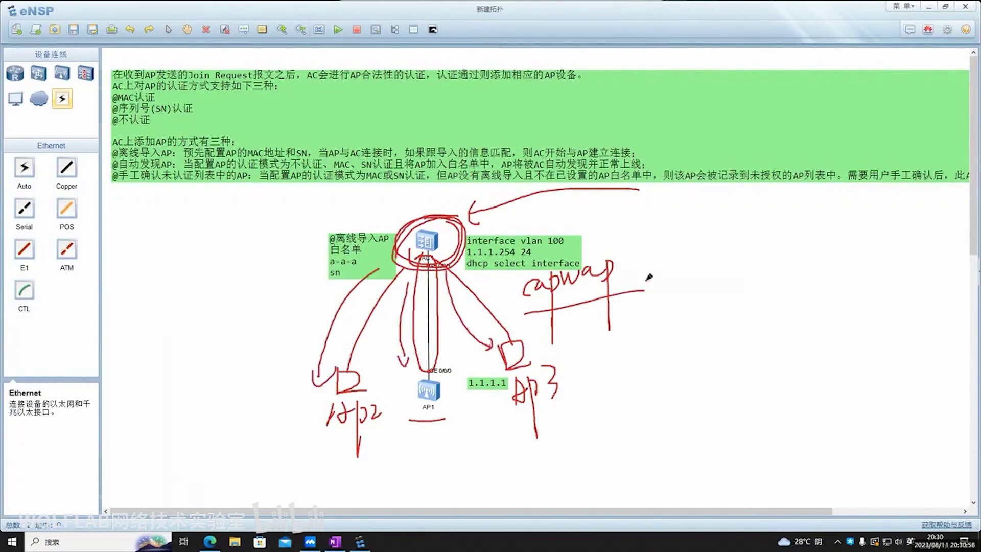
# Step: Number the points 1), 2) and 3), retrace AC1's links, then clear all ink
pyautogui.moveTo(654, 212); pyautogui.dragTo(655, 231)
pyautogui.moveTo(662, 209); pyautogui.dragTo(662, 238)
pyautogui.moveTo(650, 296); pyautogui.dragTo(665, 303)
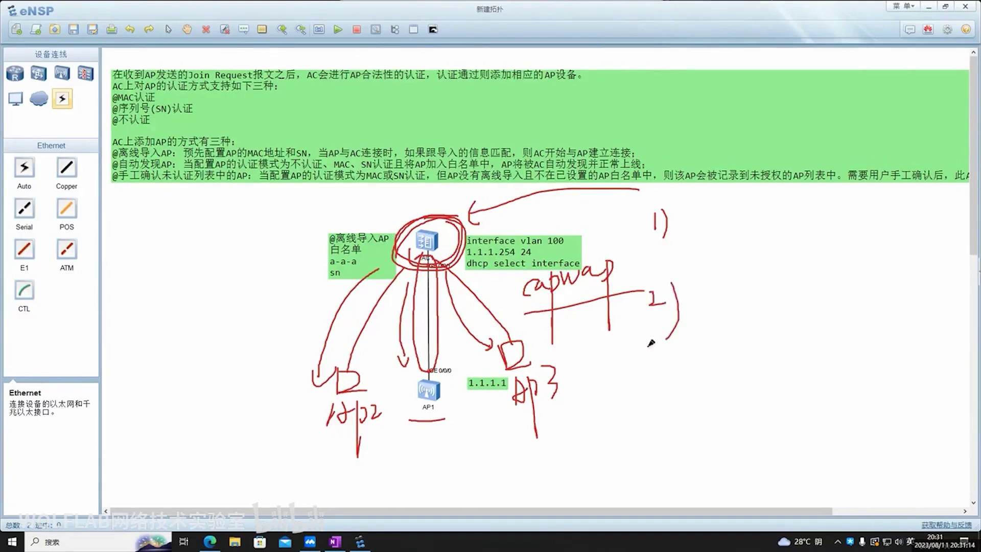
pyautogui.moveTo(457, 217)
pyautogui.mouseDown()
pyautogui.moveTo(397, 246)
pyautogui.moveTo(444, 266)
pyautogui.moveTo(363, 276)
pyautogui.moveTo(320, 372)
pyautogui.mouseUp()
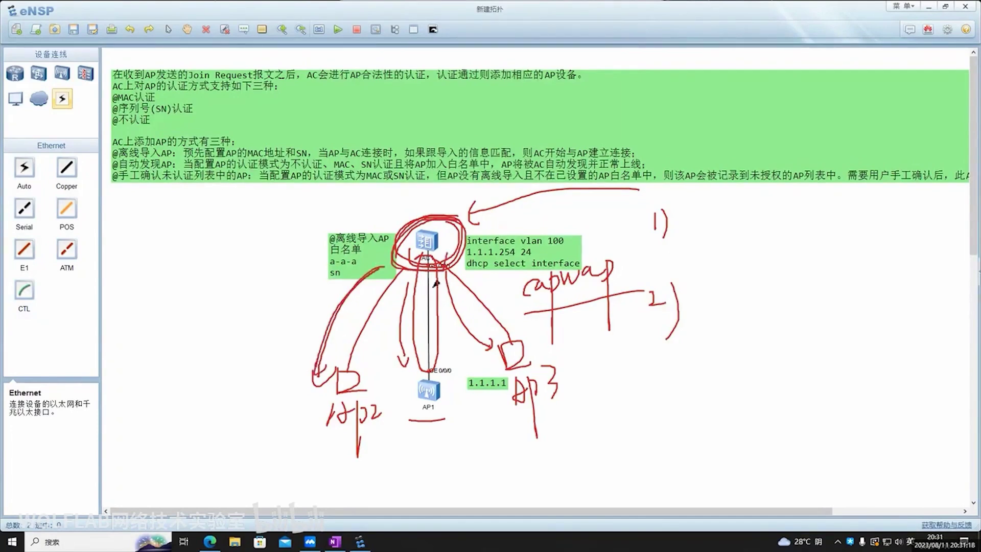
pyautogui.moveTo(423, 267)
pyautogui.mouseDown()
pyautogui.moveTo(404, 364)
pyautogui.moveTo(498, 352)
pyautogui.mouseUp()
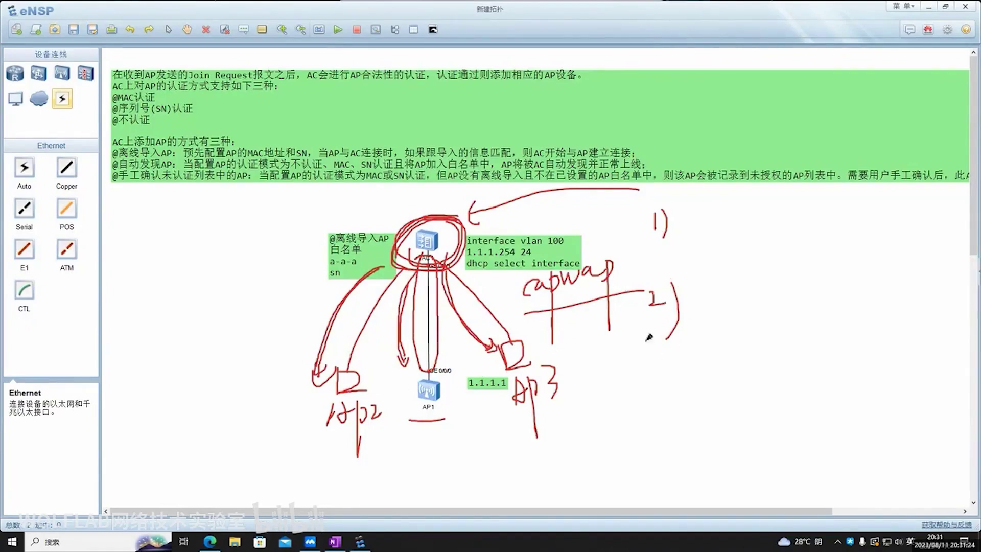
pyautogui.moveTo(646, 382); pyautogui.dragTo(655, 411)
pyautogui.moveTo(683, 371)
pyautogui.mouseDown()
pyautogui.moveTo(680, 413)
pyautogui.moveTo(658, 436)
pyautogui.mouseUp()
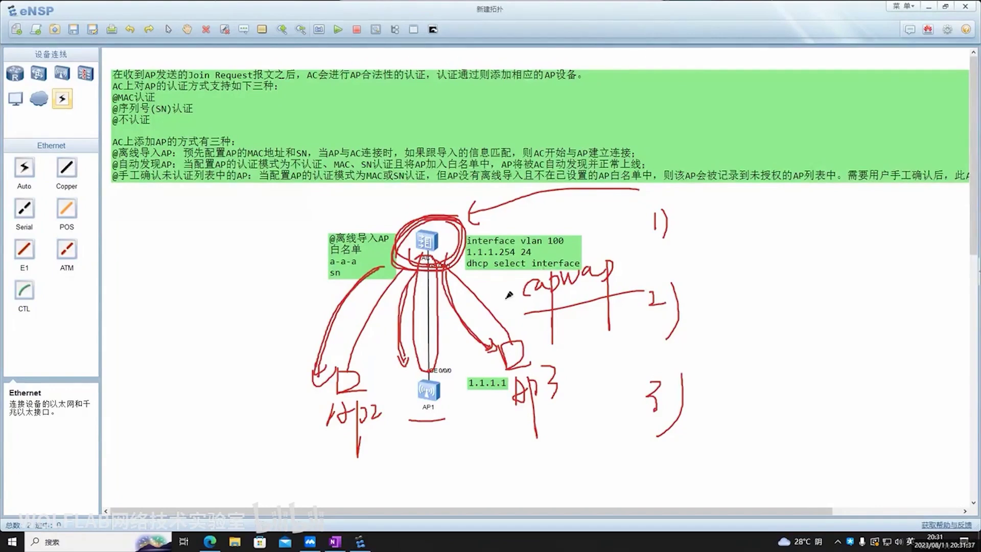
pyautogui.press('Escape')
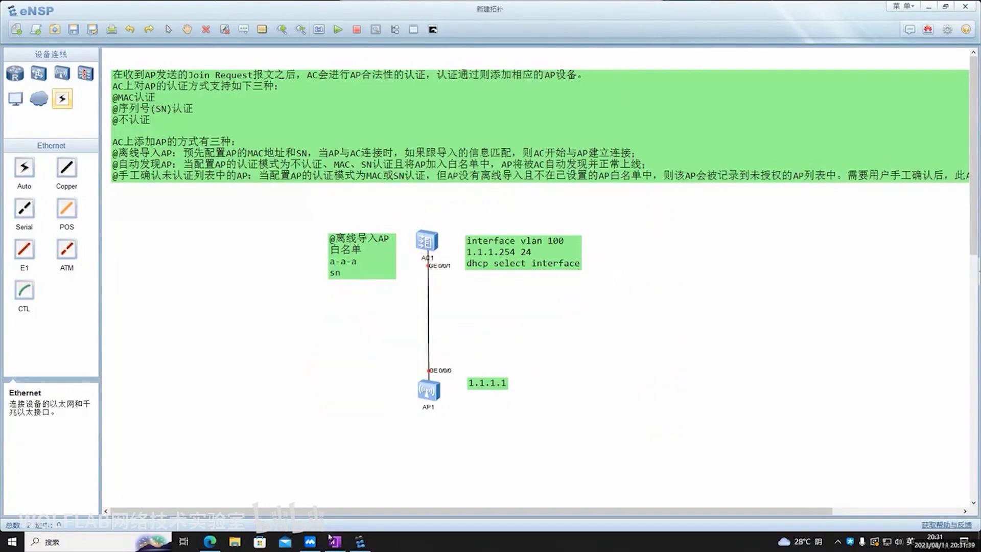
# Step: Open the WLAN业务配置下发 page in OneNote
pyautogui.click(335, 541)
pyautogui.click(244, 227)
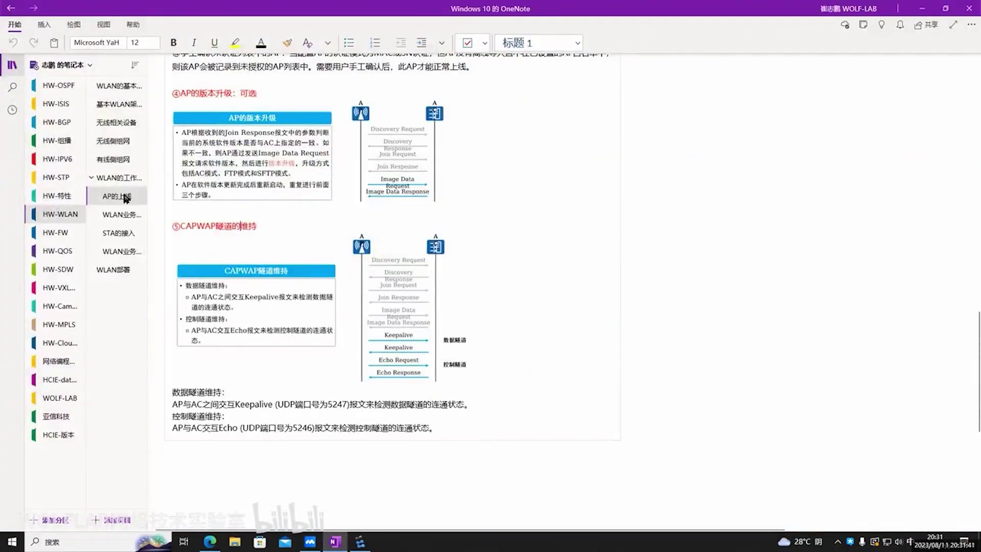
pyautogui.click(122, 215)
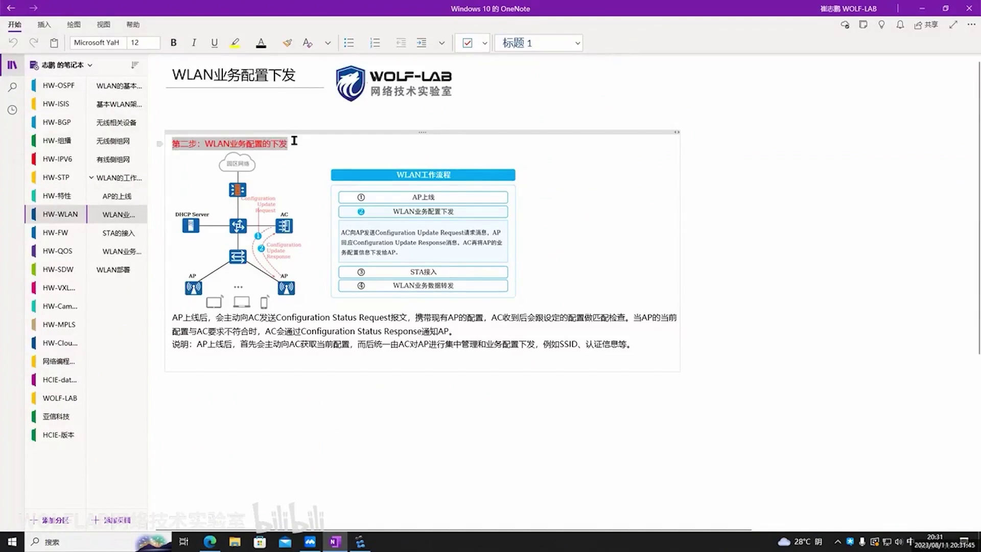
pyautogui.click(238, 142)
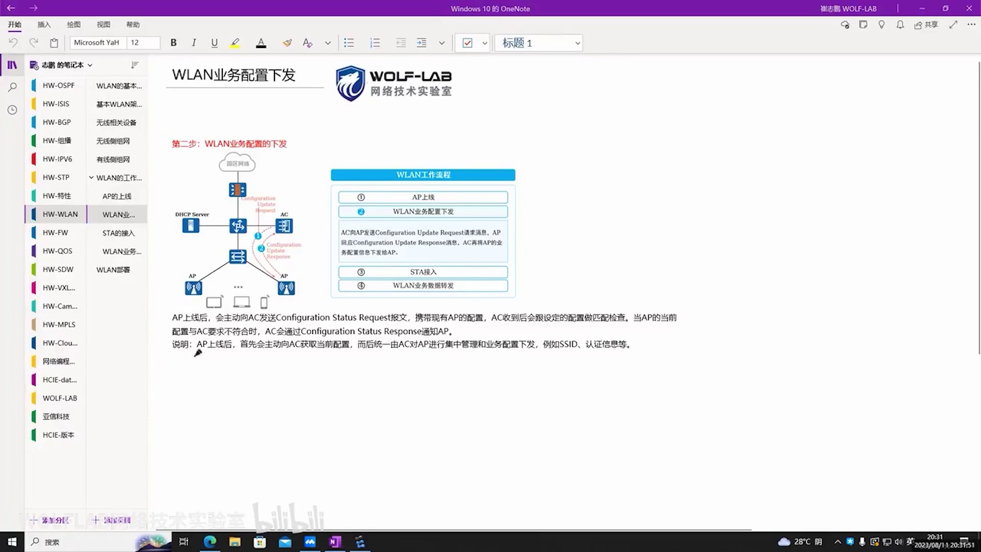
# Step: Underline 说明：AP上线后 and the AP icons, write SSID, circle the AC, then clear the ink
pyautogui.moveTo(176, 358); pyautogui.dragTo(223, 353)
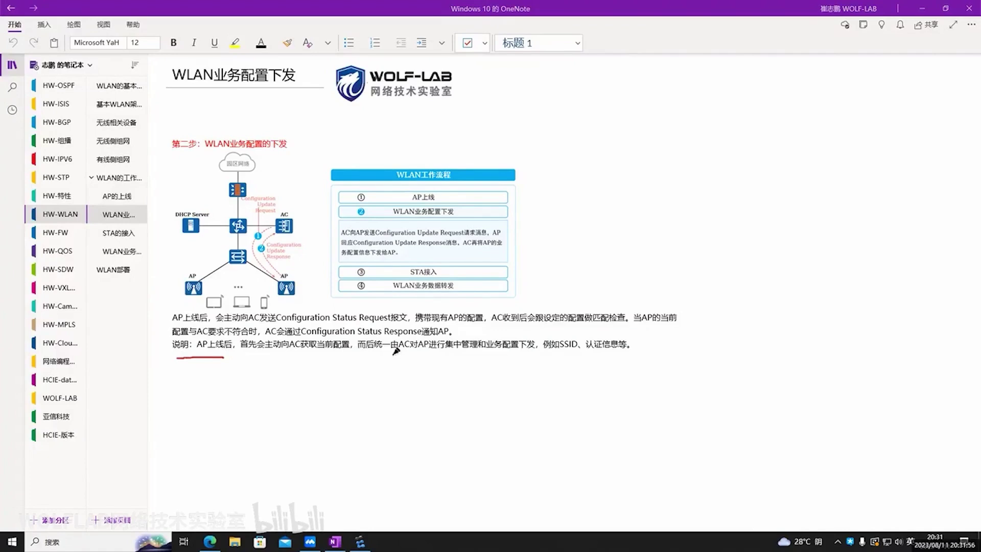
pyautogui.moveTo(351, 357); pyautogui.dragTo(533, 355)
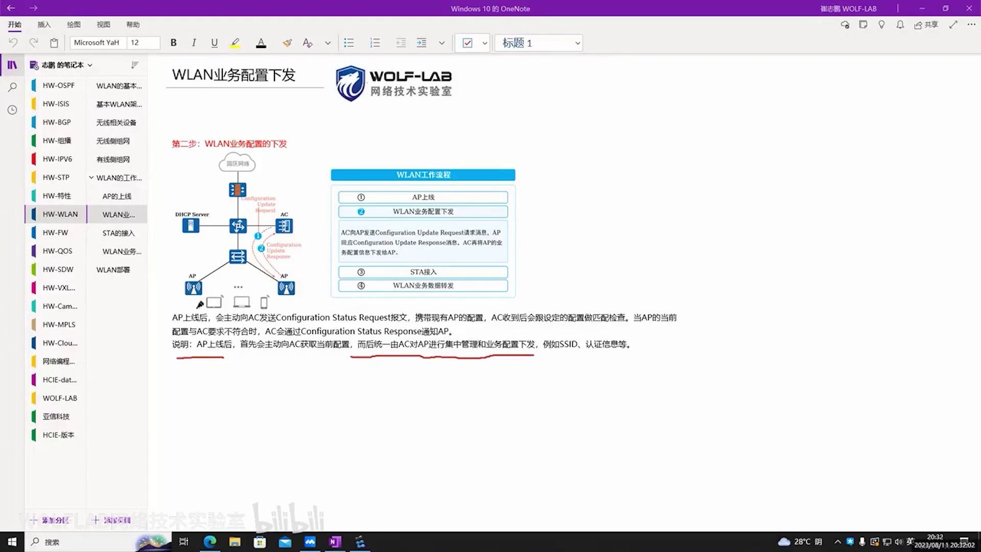
pyautogui.moveTo(177, 303); pyautogui.dragTo(205, 301)
pyautogui.moveTo(277, 302); pyautogui.dragTo(308, 300)
pyautogui.moveTo(262, 353)
pyautogui.mouseDown()
pyautogui.moveTo(256, 373)
pyautogui.moveTo(289, 364)
pyautogui.moveTo(295, 372)
pyautogui.mouseUp()
pyautogui.moveTo(296, 352); pyautogui.dragTo(298, 371)
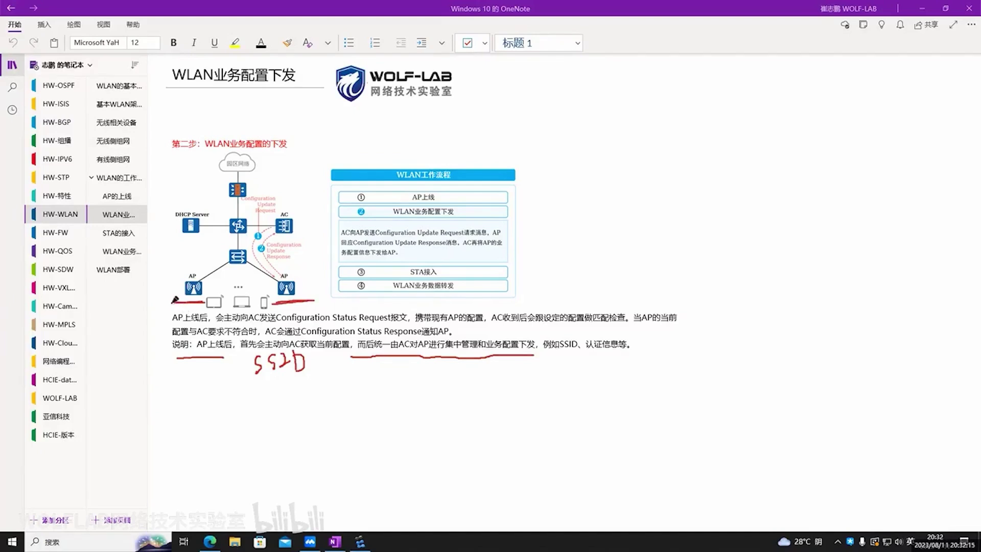
pyautogui.moveTo(280, 214)
pyautogui.mouseDown()
pyautogui.moveTo(269, 221)
pyautogui.moveTo(289, 239)
pyautogui.moveTo(278, 212)
pyautogui.moveTo(215, 246)
pyautogui.moveTo(193, 276)
pyautogui.mouseUp()
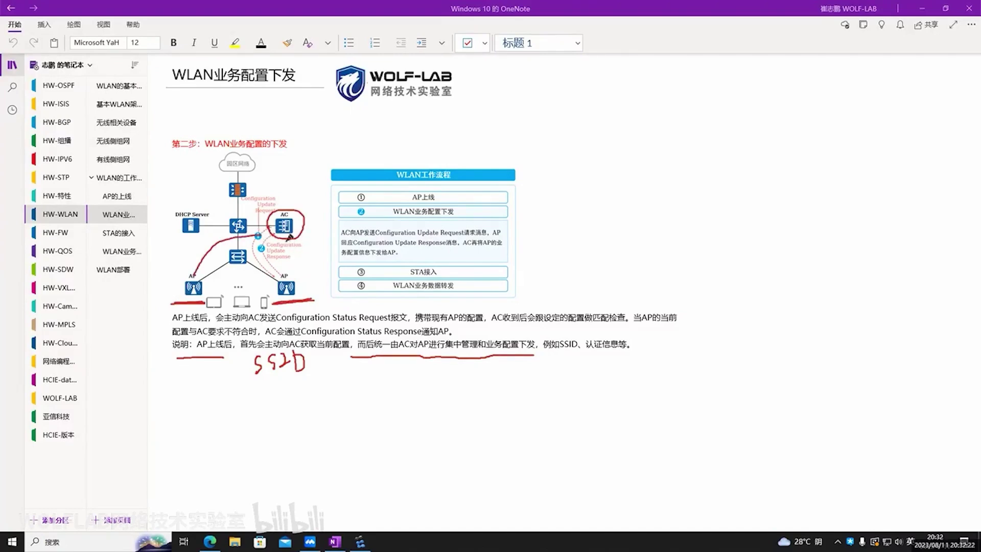
pyautogui.moveTo(289, 239); pyautogui.dragTo(285, 276)
pyautogui.press('Escape')
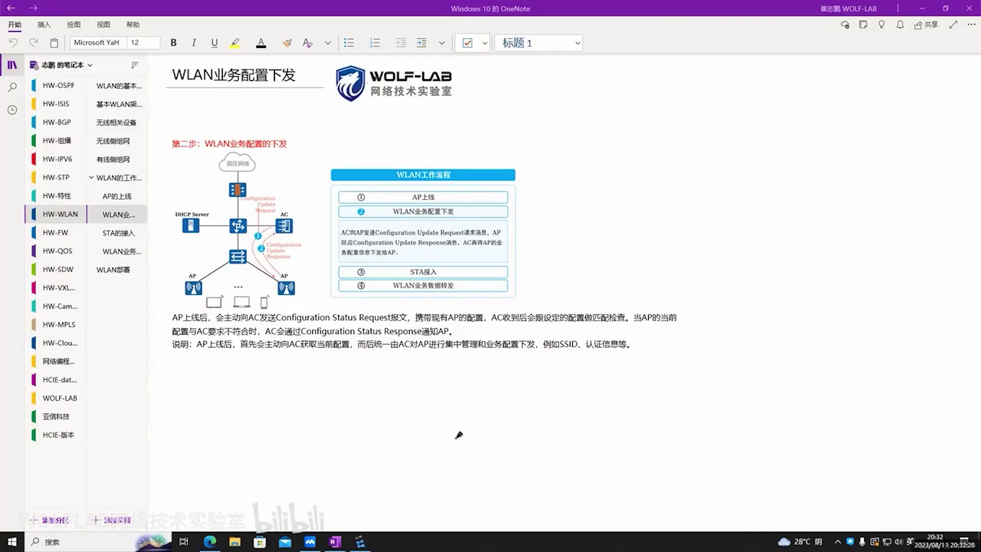